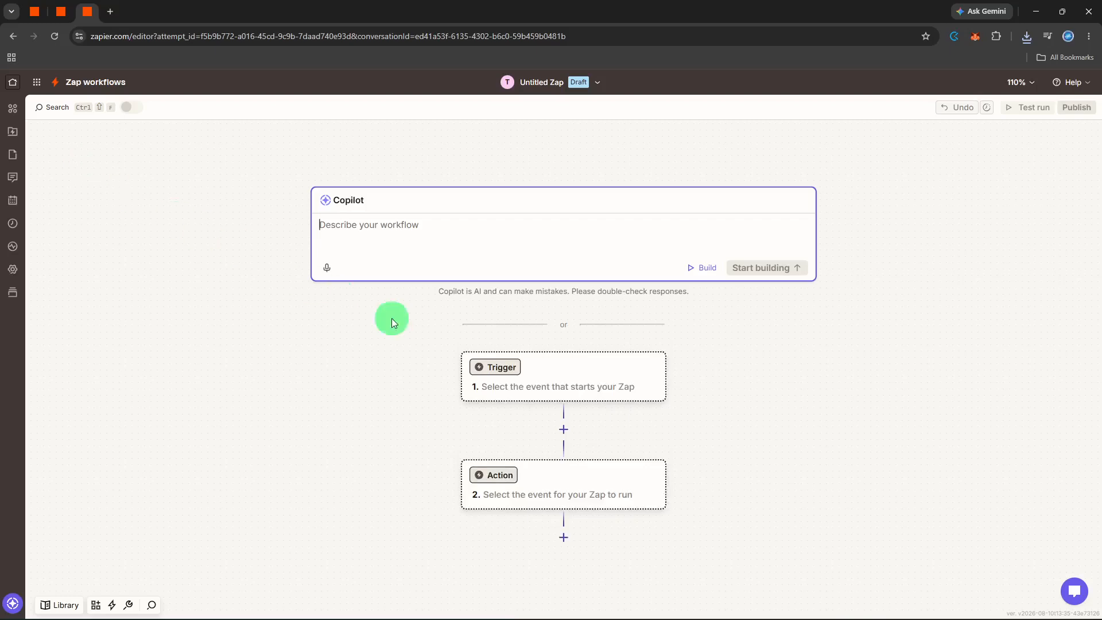
# Step: Search the trigger apps for "forms" and choose Google Forms as the Zap's trigger app
pyautogui.click(505, 365)
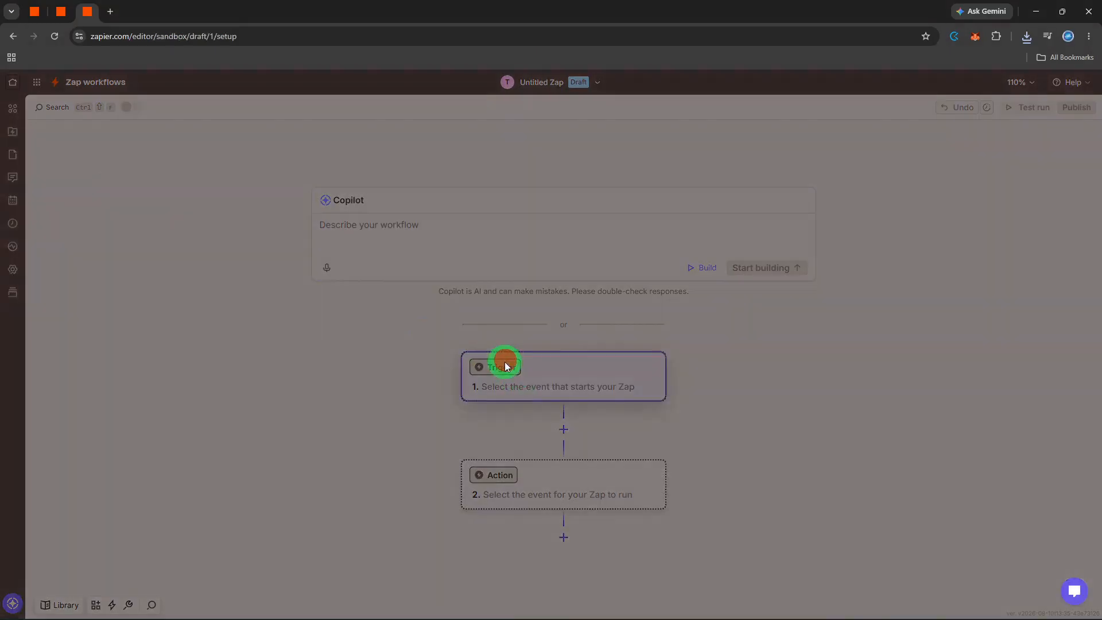
pyautogui.write('mi')
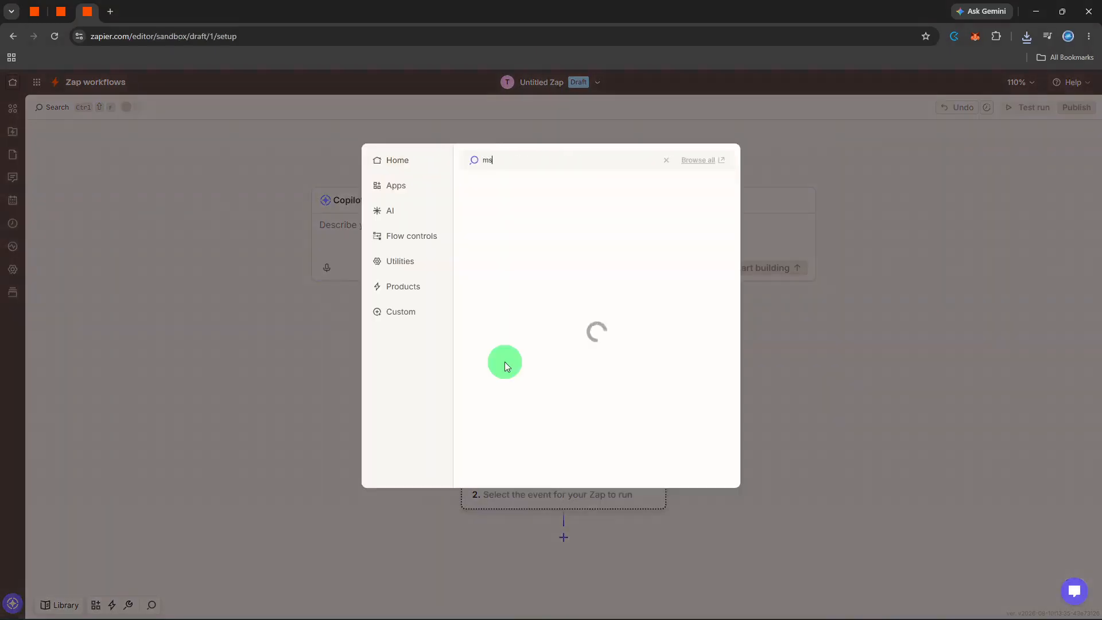
pyautogui.press('BackSpace')
pyautogui.press('BackSpace')
pyautogui.write('forms')
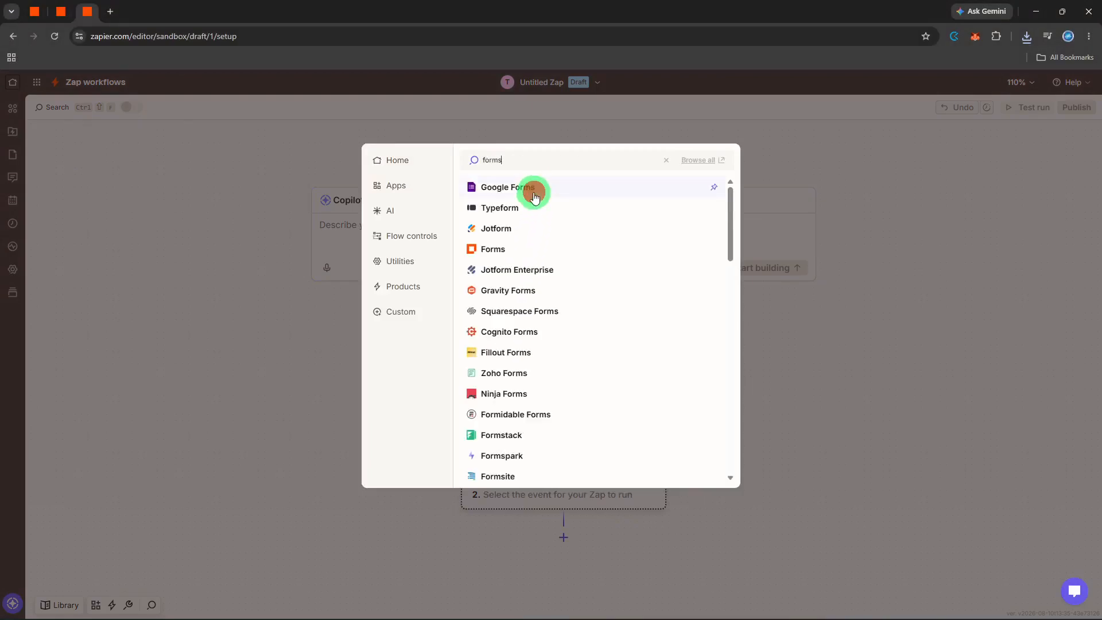
pyautogui.click(533, 195)
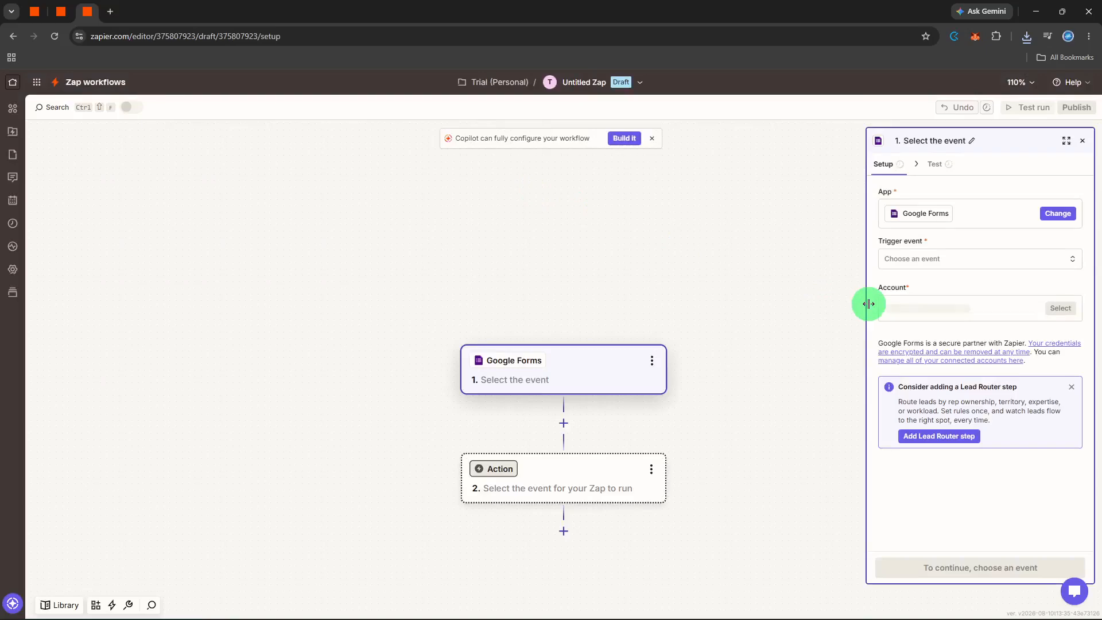
# Step: Set the Google Forms trigger event to New Form Response and proceed to its configuration
pyautogui.click(921, 268)
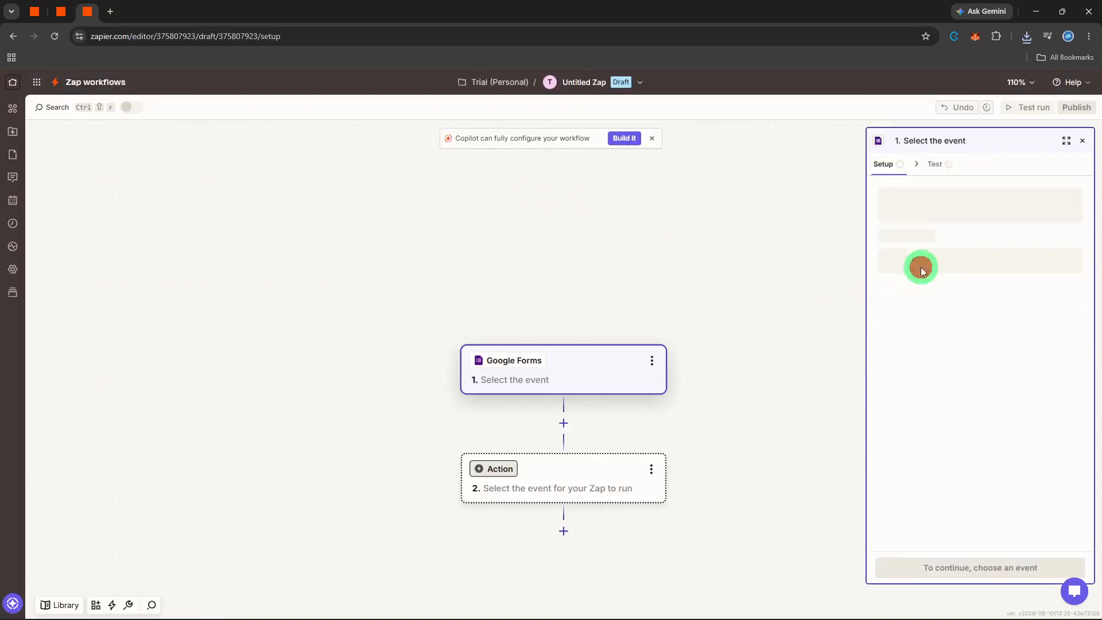
pyautogui.click(782, 326)
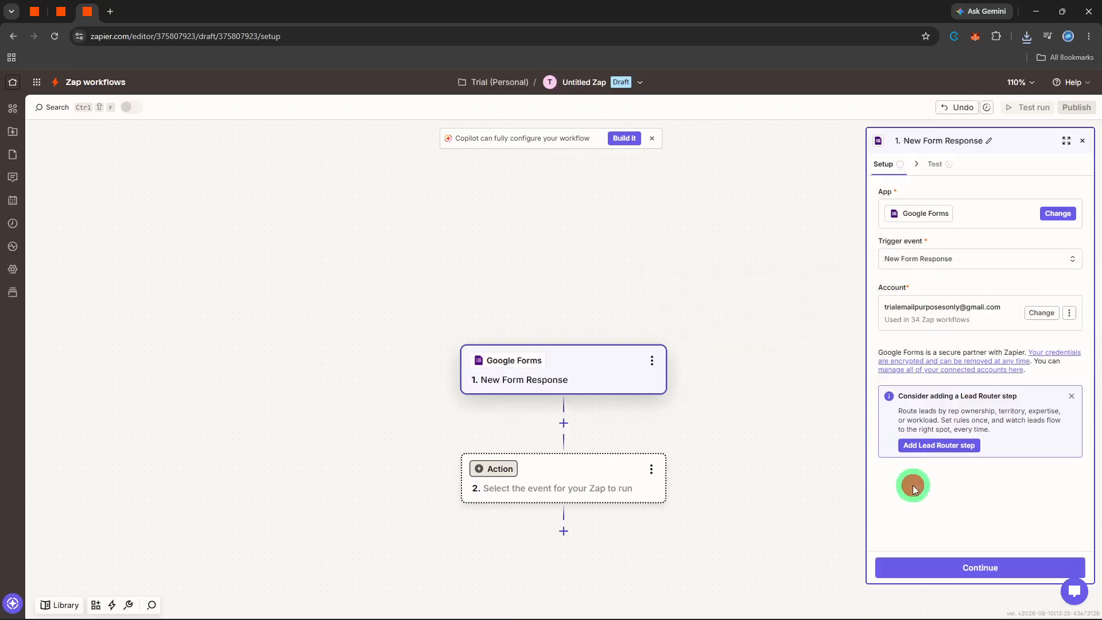
pyautogui.click(920, 566)
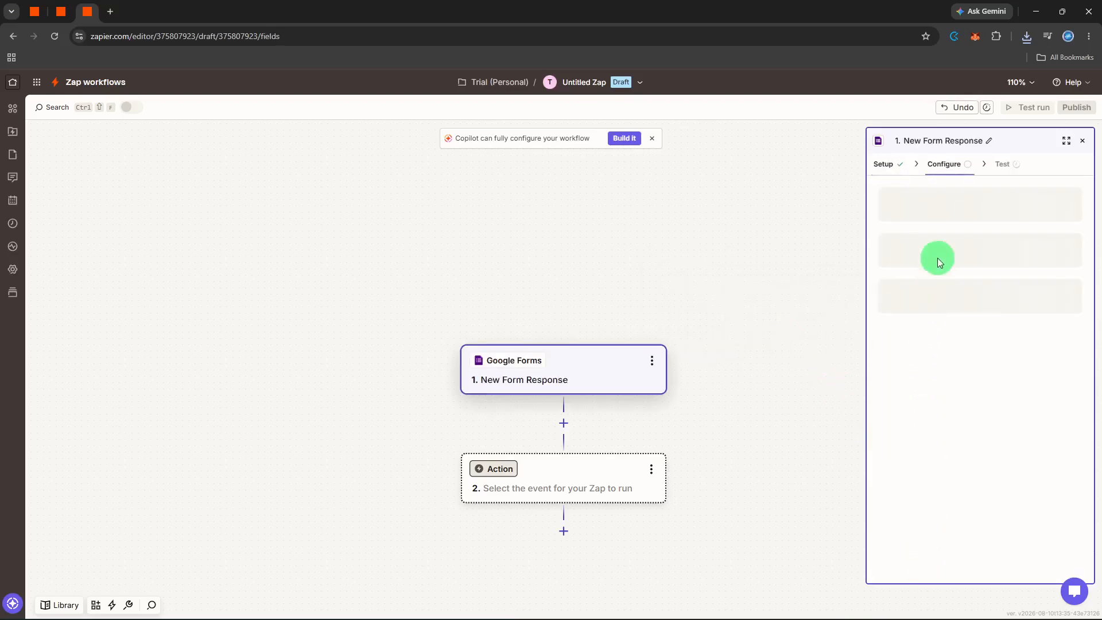
# Step: Choose the Recruitment form as the trigger's source form and proceed to the trigger test
pyautogui.click(950, 209)
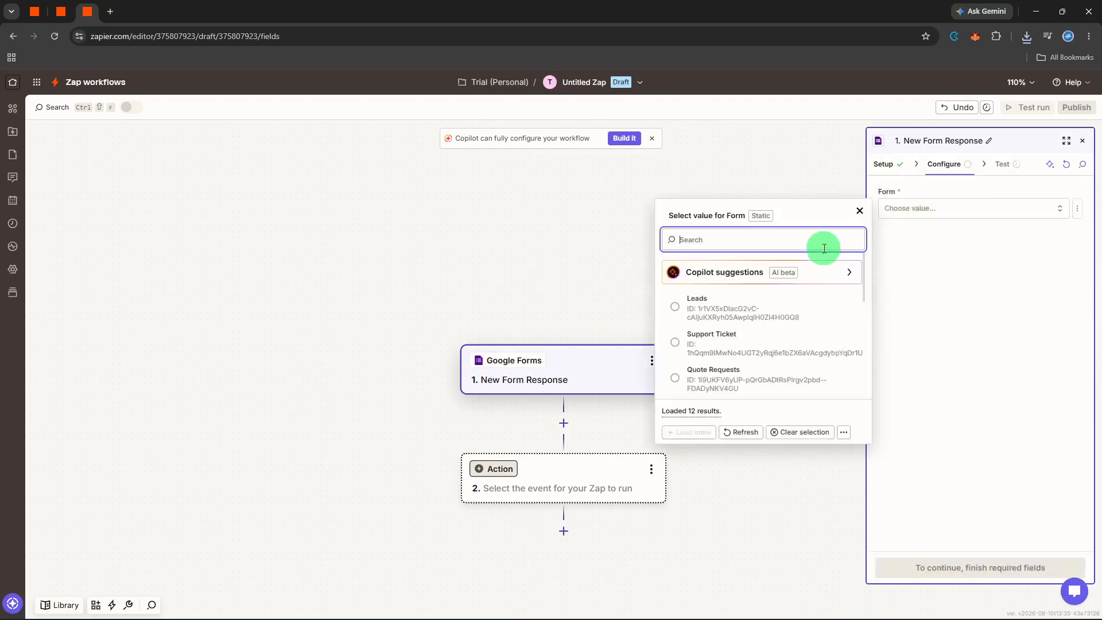
pyautogui.scroll(-3, 763, 315)
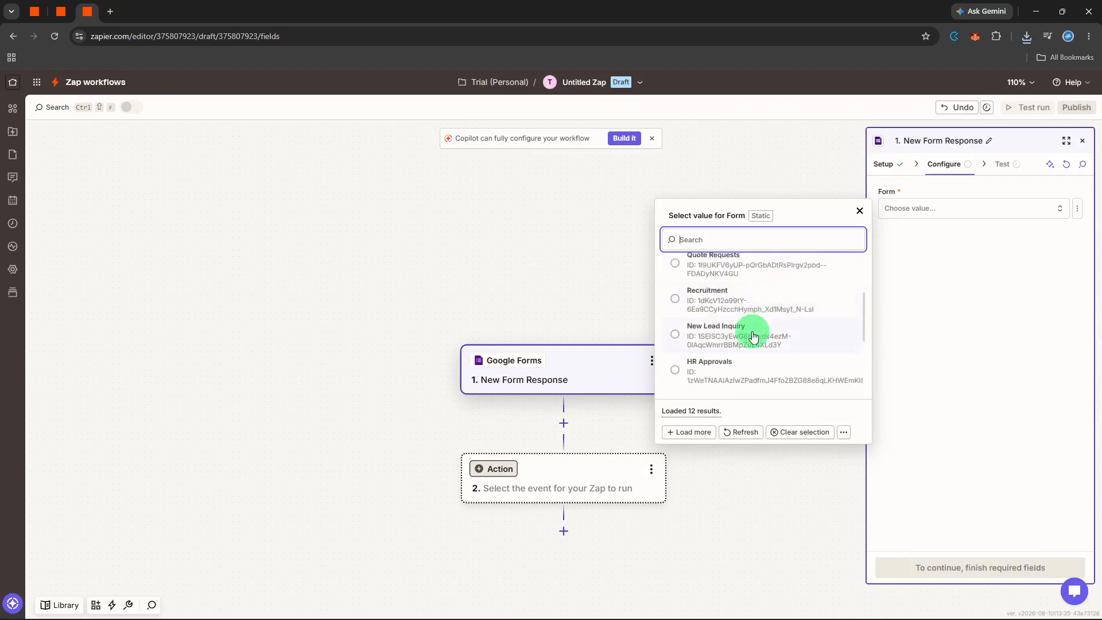
pyautogui.click(765, 306)
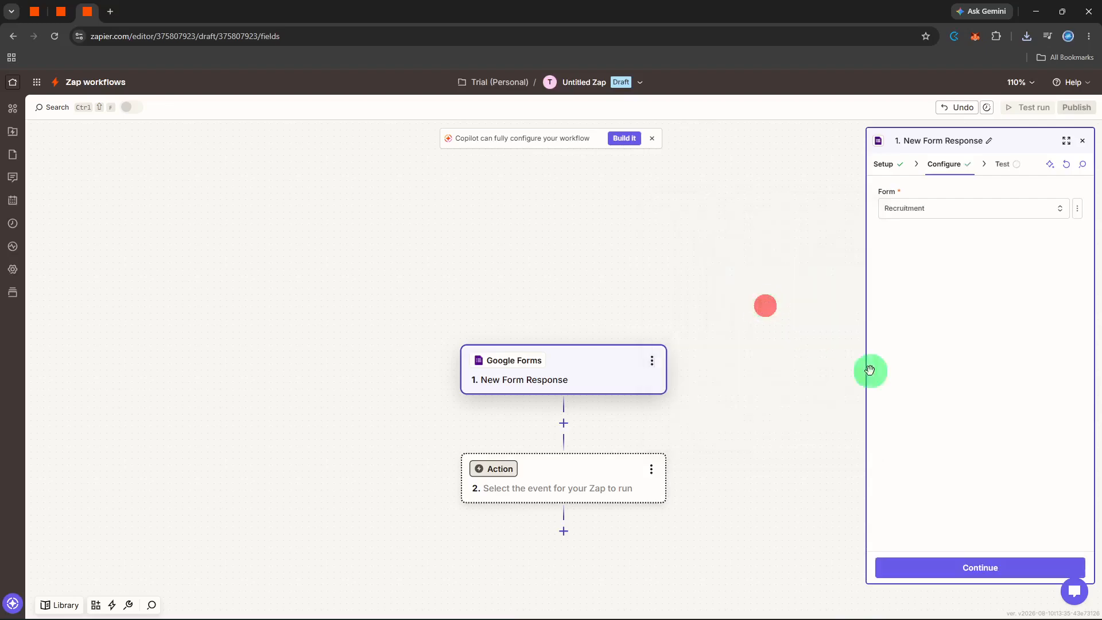
pyautogui.click(917, 566)
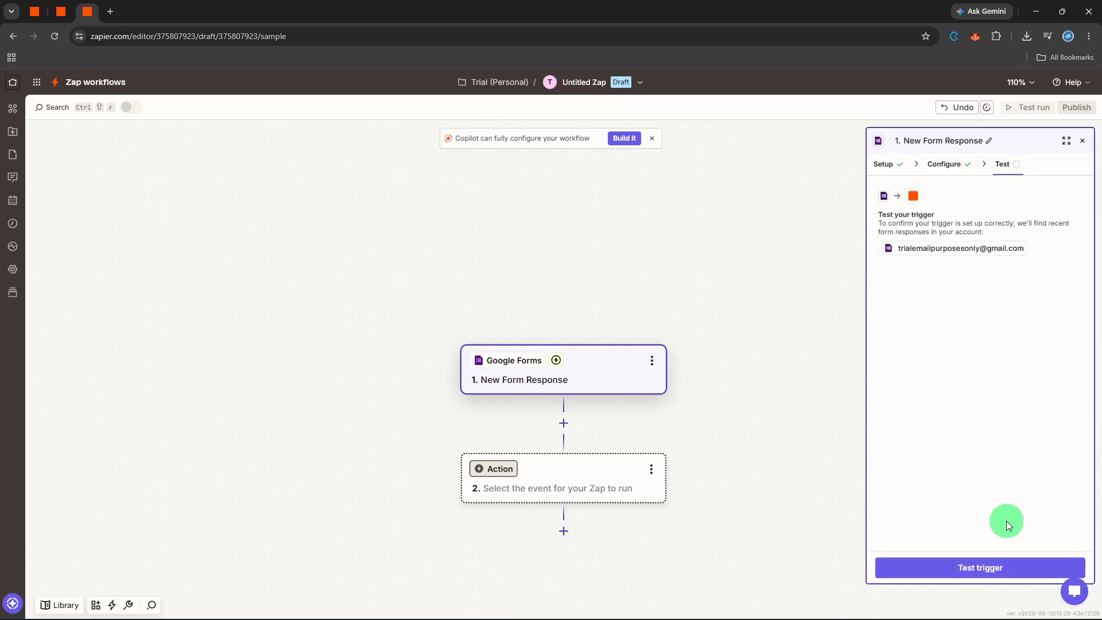
# Step: Test the trigger, inspect the details of Form Response A, and continue with that record
pyautogui.click(988, 566)
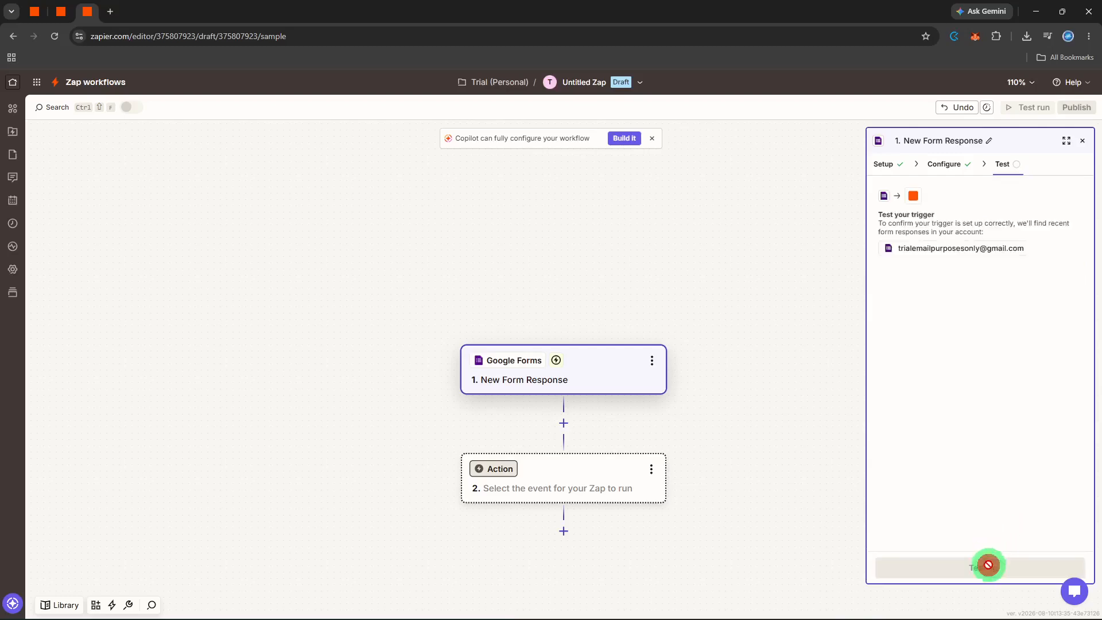
pyautogui.click(978, 565)
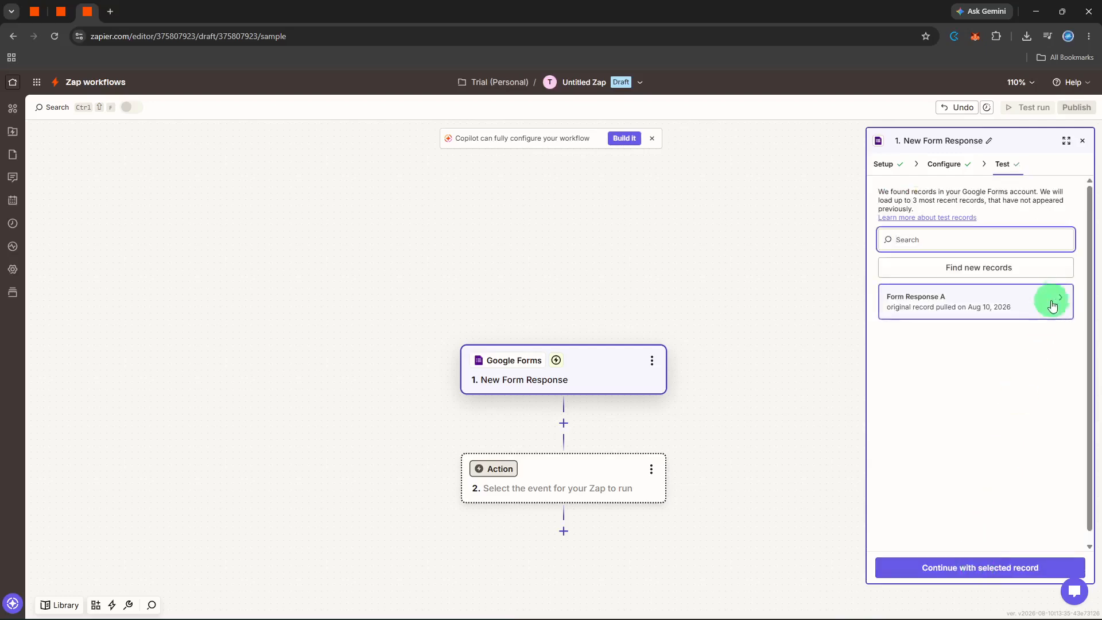
pyautogui.click(1059, 292)
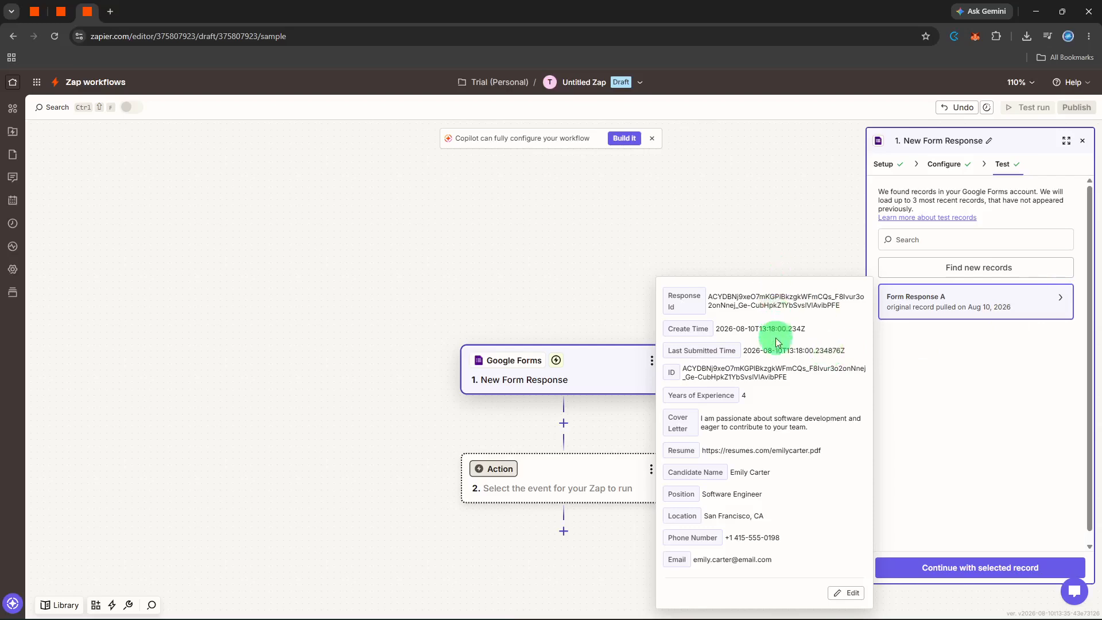
pyautogui.click(961, 567)
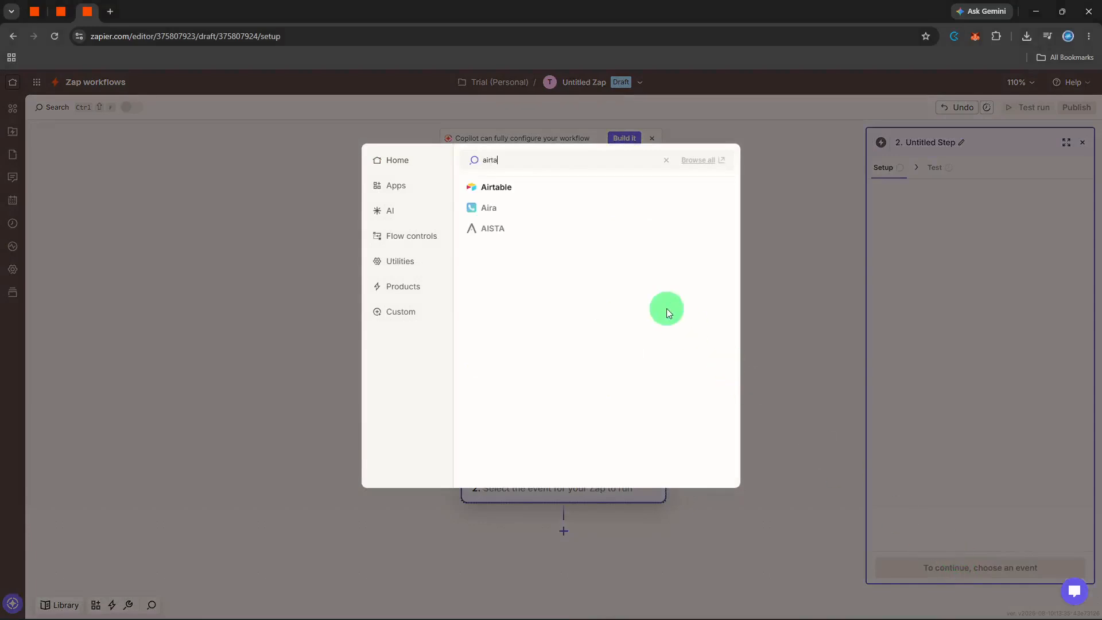
# Step: Choose Airtable as the action app with the Create Record event and proceed to its configuration
pyautogui.click(561, 197)
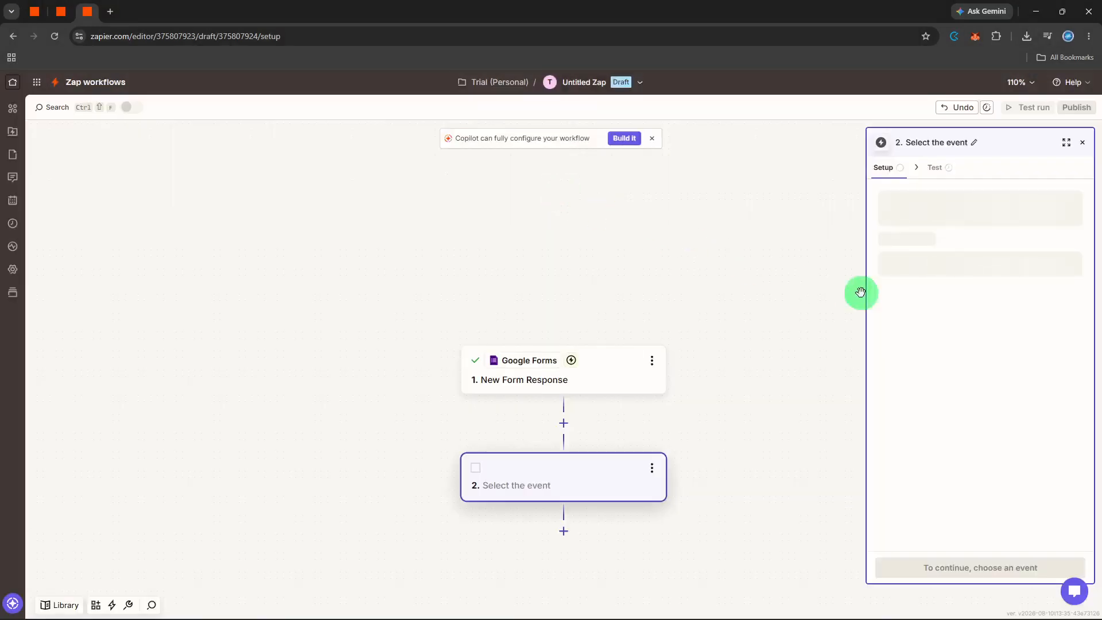
pyautogui.click(942, 262)
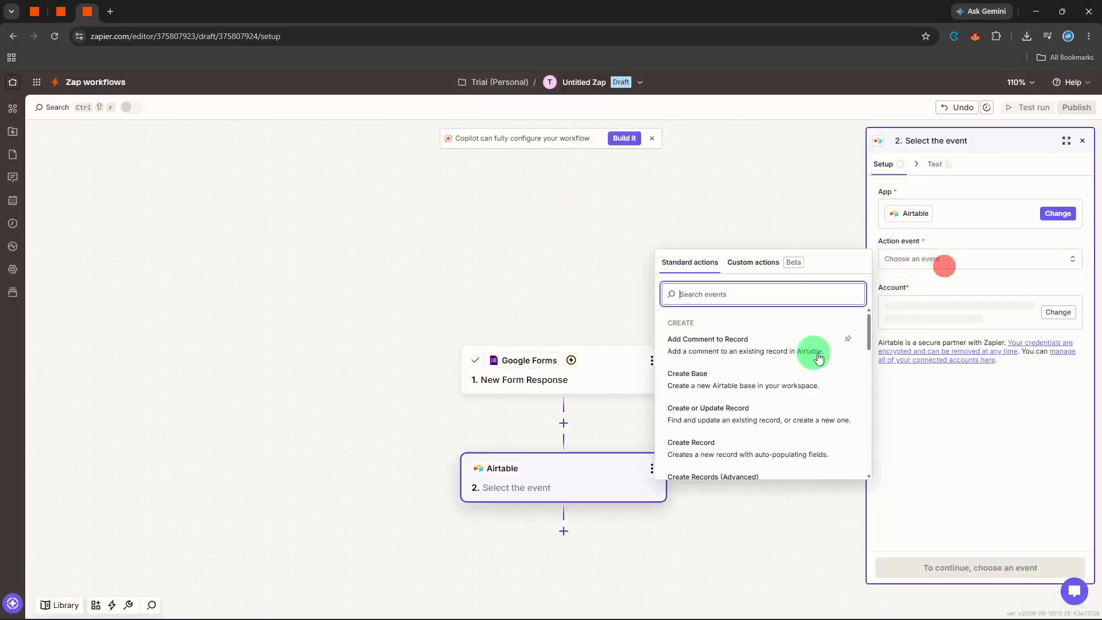
pyautogui.click(713, 440)
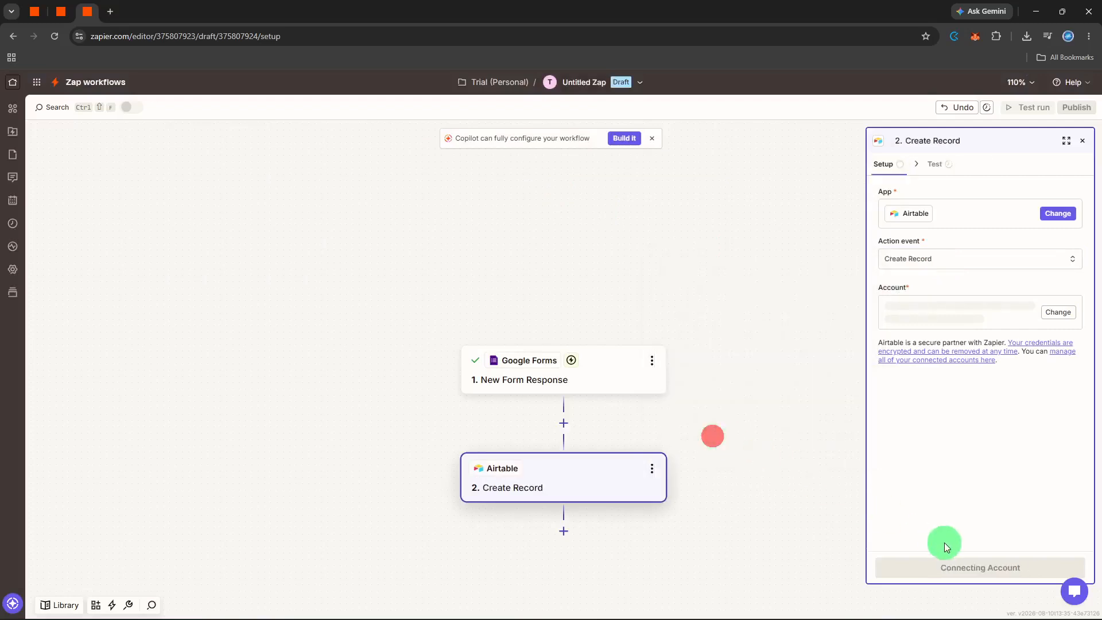
pyautogui.click(942, 565)
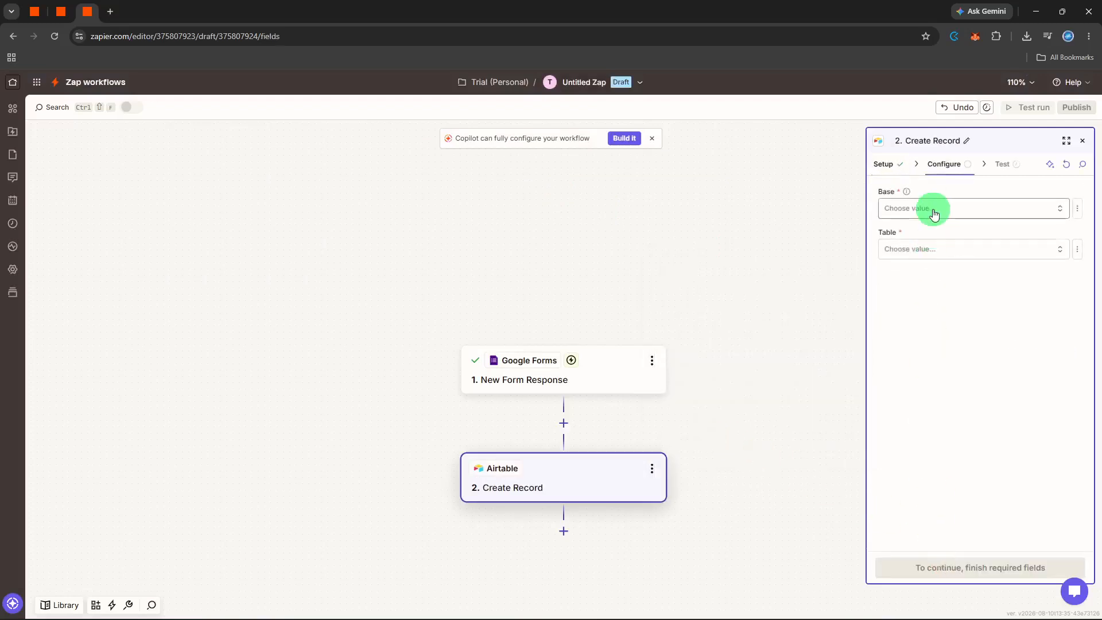
# Step: Set the Airtable base to Candidates - Recruitment and the table to Candidates
pyautogui.click(933, 209)
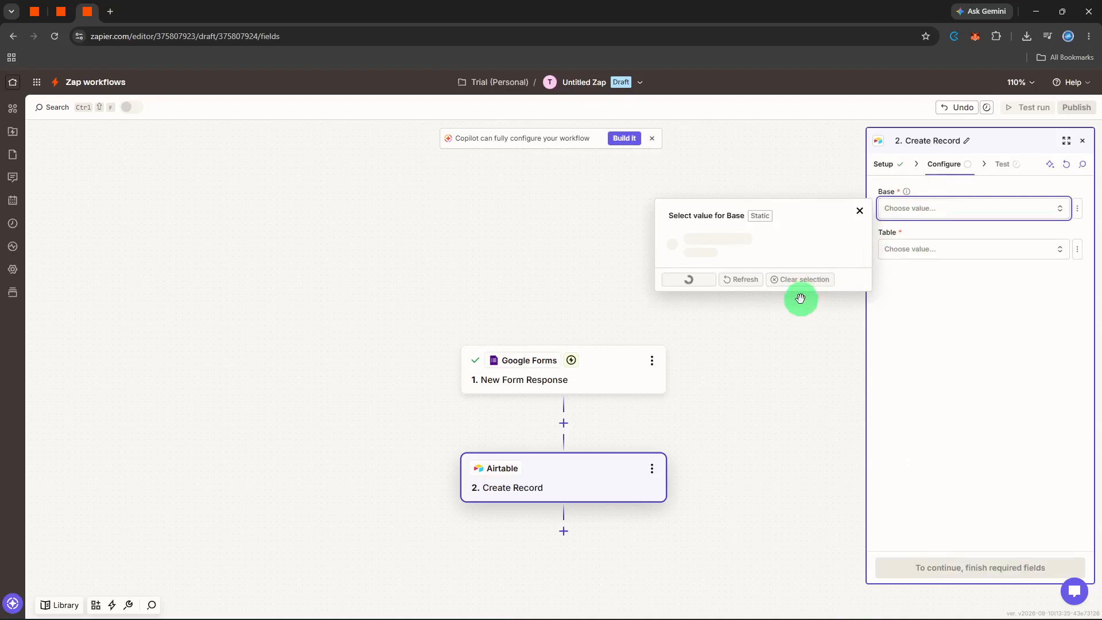
pyautogui.scroll(-5, 772, 334)
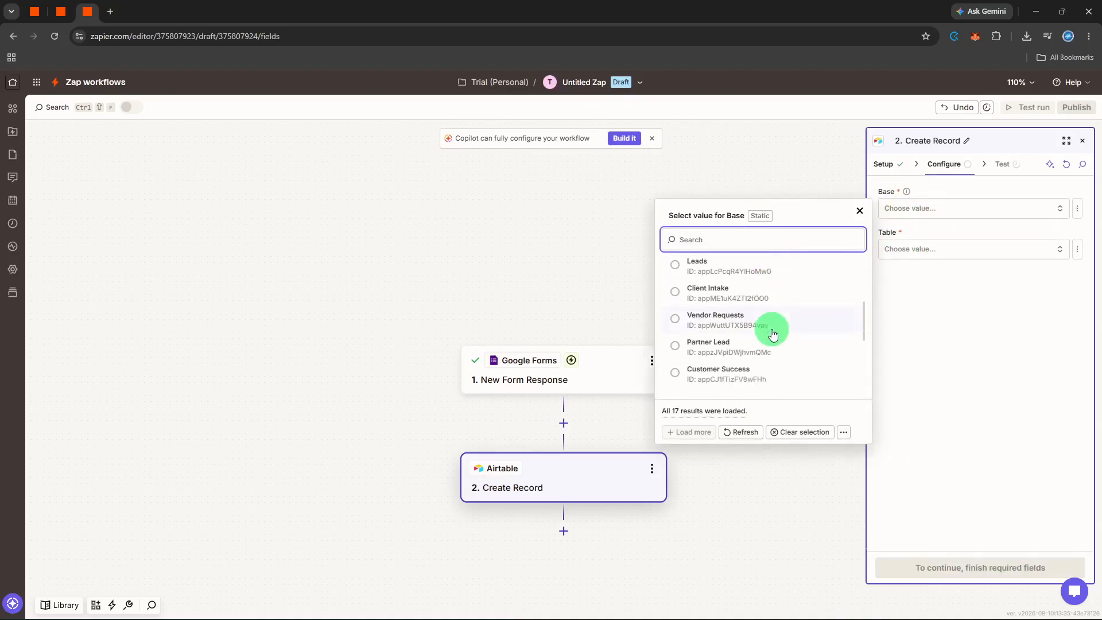
pyautogui.scroll(-4, 773, 334)
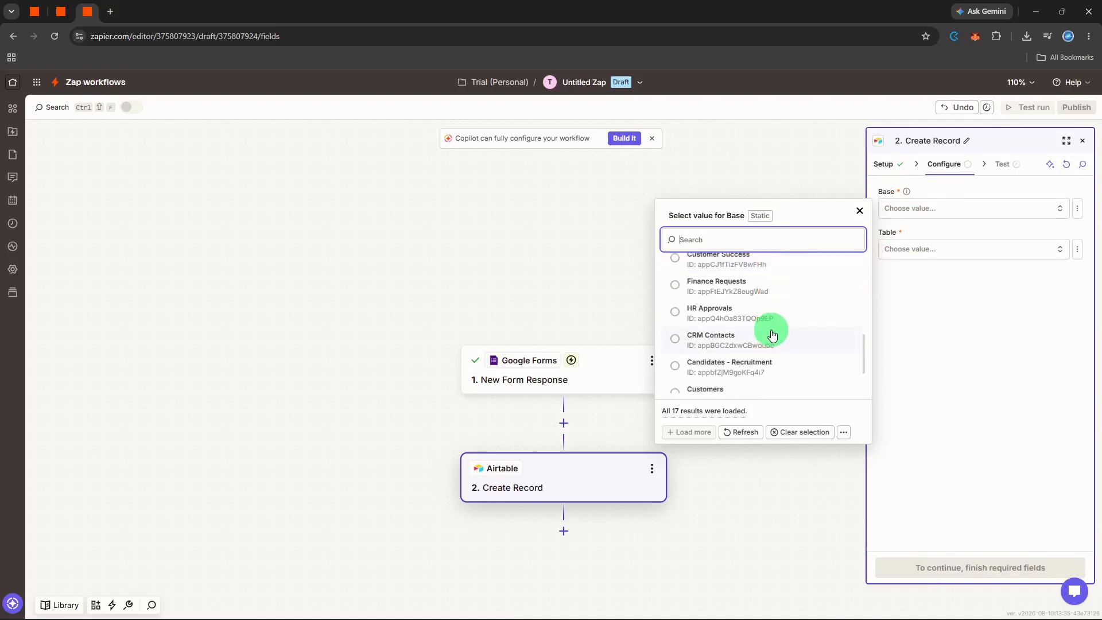
pyautogui.scroll(-2, 772, 334)
pyautogui.click(774, 323)
pyautogui.click(888, 249)
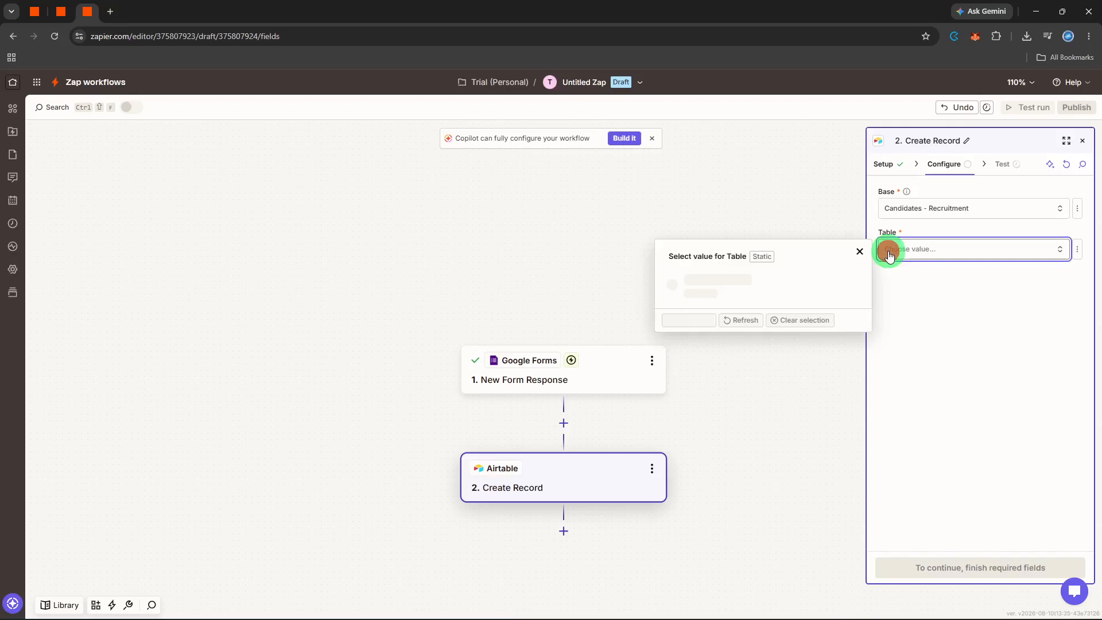
pyautogui.click(743, 292)
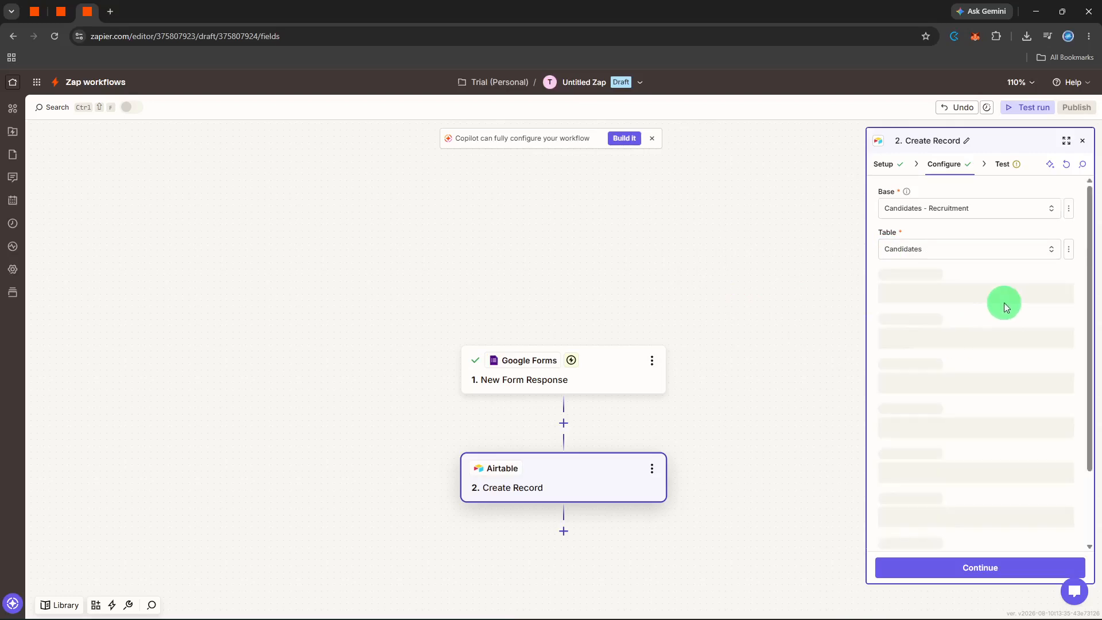
# Step: Map the Airtable Candidate Name field to the form response's Candidate Name
pyautogui.click(1004, 299)
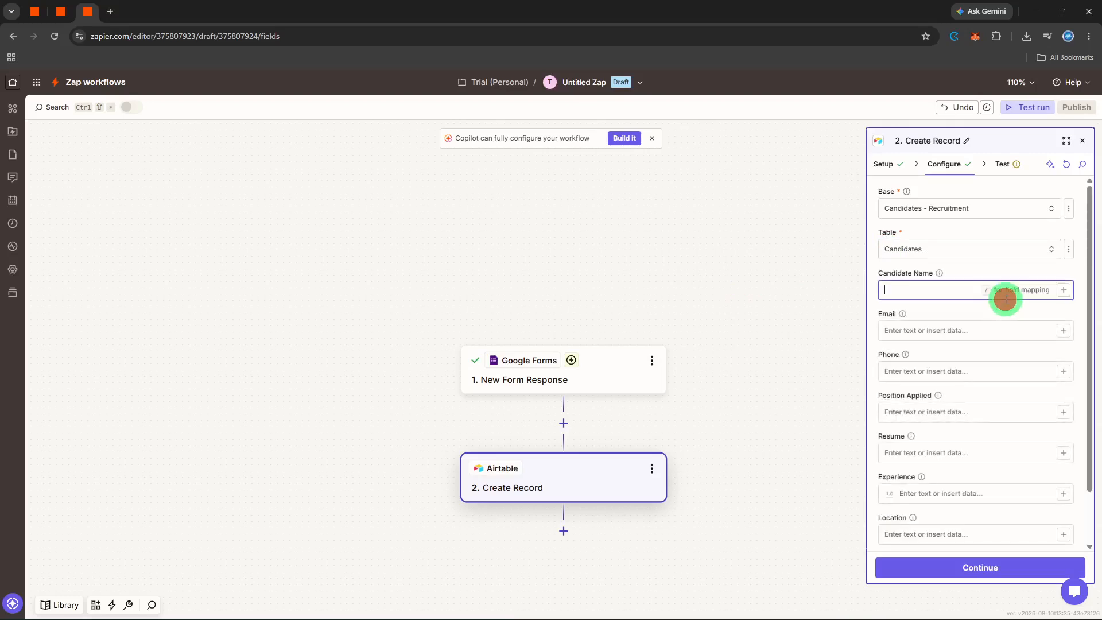
pyautogui.click(1062, 290)
pyautogui.scroll(-2, 781, 410)
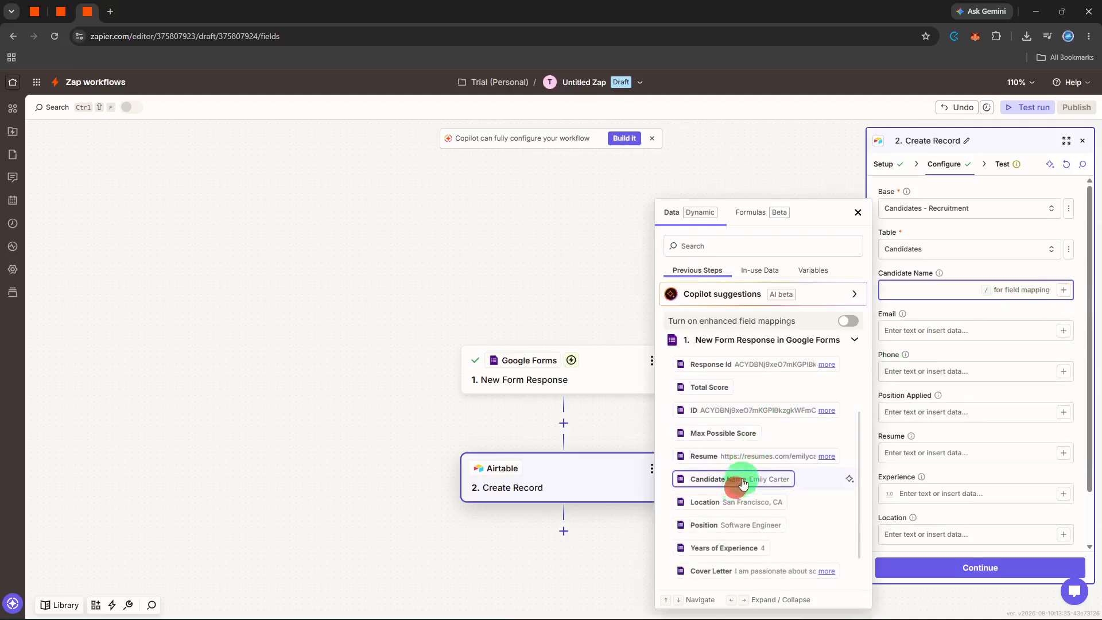
pyautogui.click(735, 480)
# Step: Map the Airtable Email field to the Email answer from the form response
pyautogui.click(1031, 337)
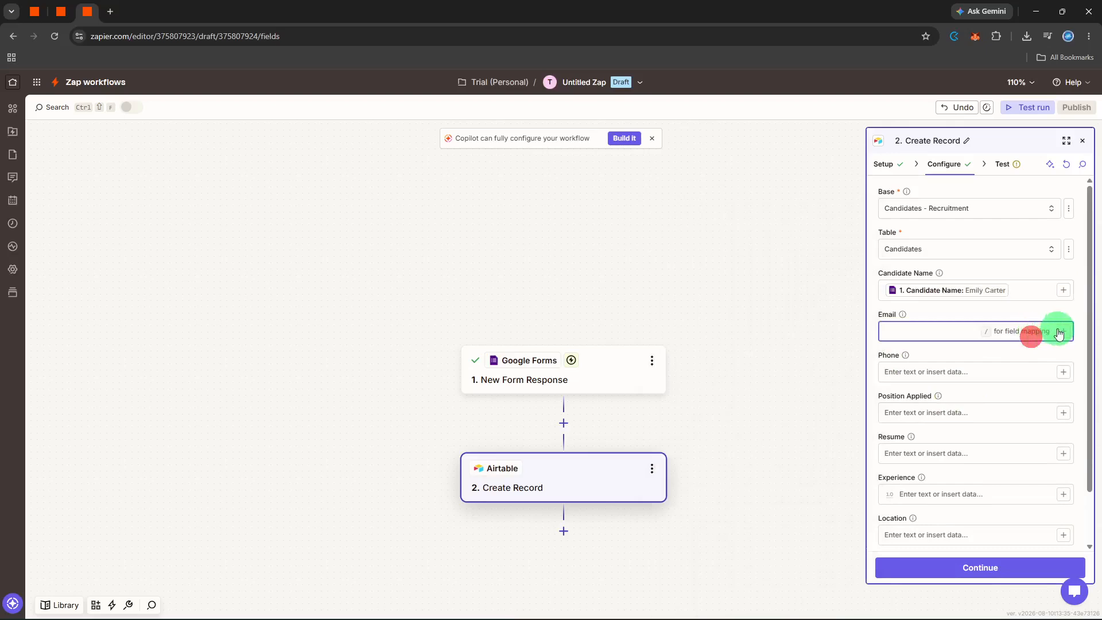
pyautogui.click(1054, 333)
pyautogui.scroll(-2, 766, 459)
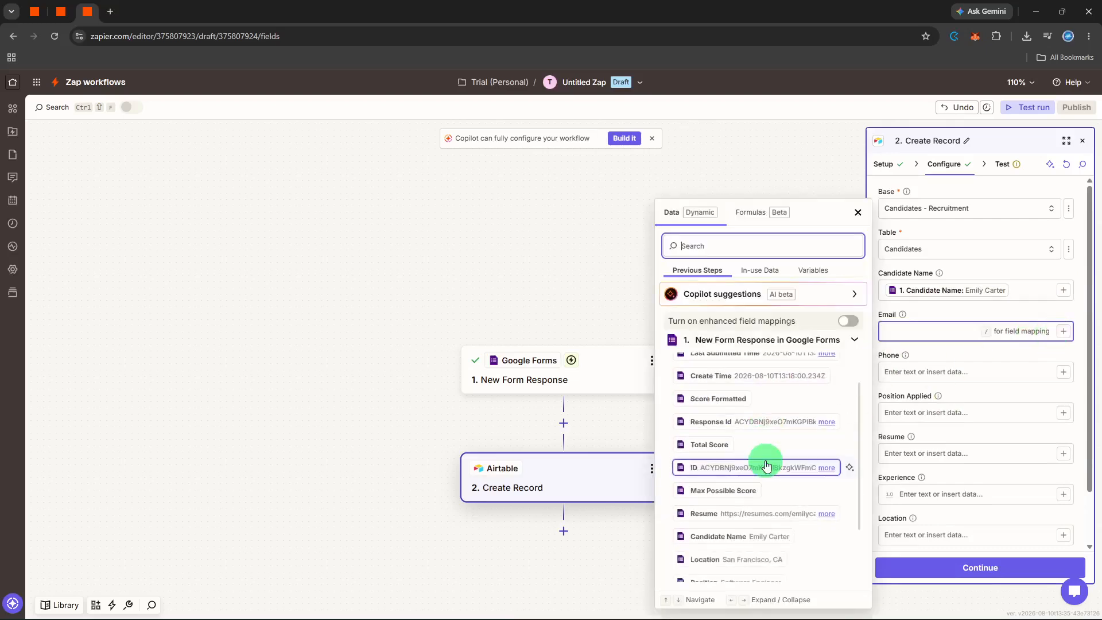
pyautogui.scroll(-1, 756, 505)
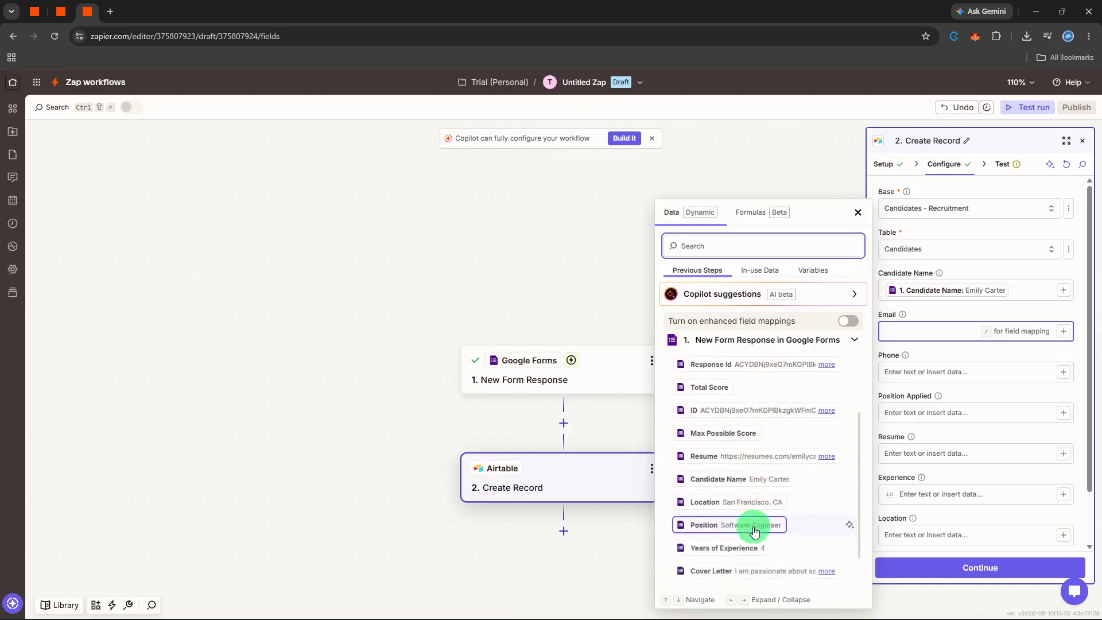
pyautogui.scroll(2, 755, 532)
pyautogui.scroll(-2, 755, 532)
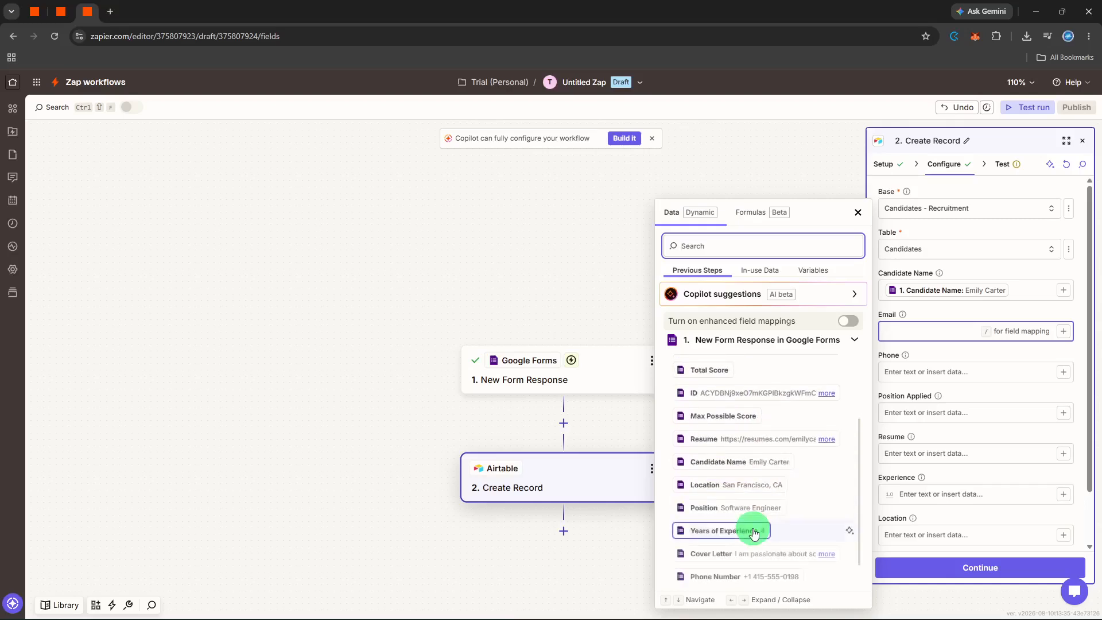
pyautogui.scroll(-1, 752, 531)
pyautogui.click(740, 574)
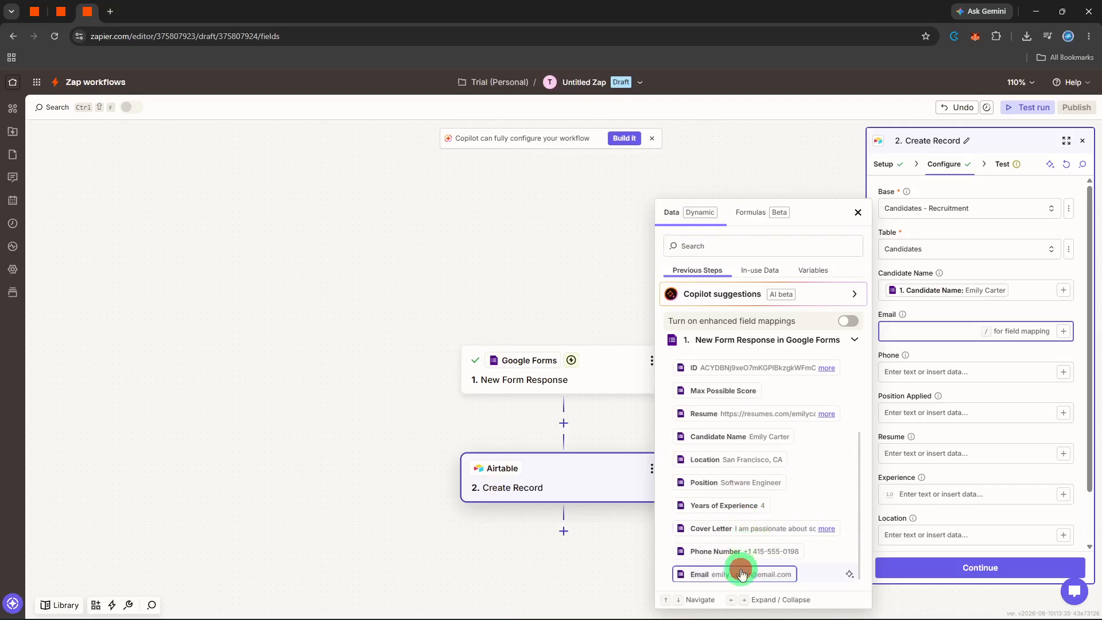
# Step: Map the Airtable Phone field to the form response's Phone Number
pyautogui.click(1061, 374)
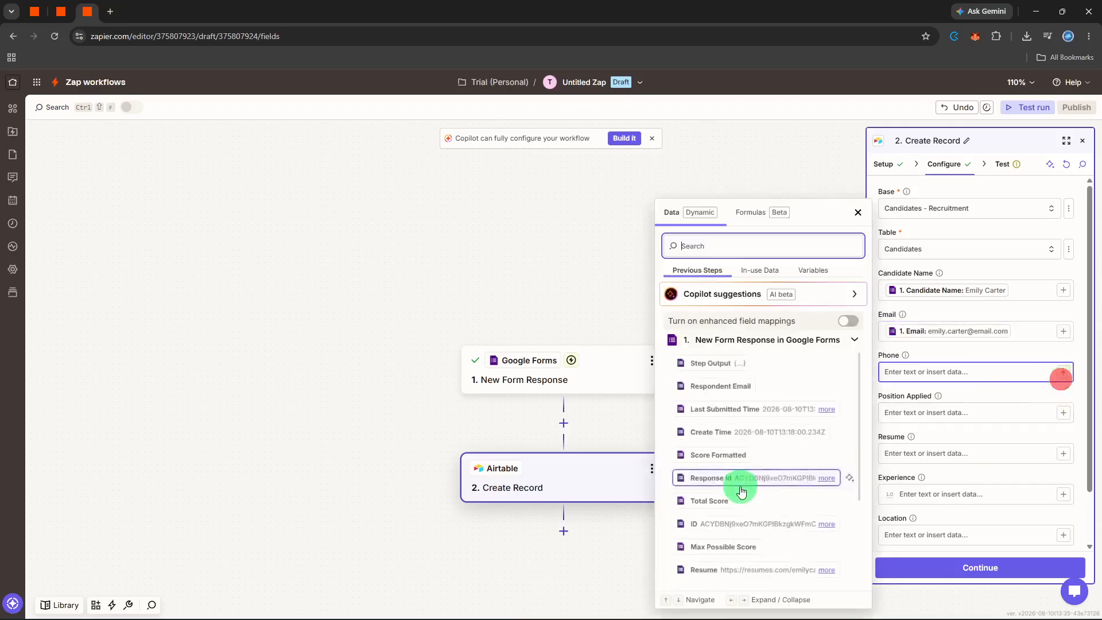
pyautogui.scroll(-2, 735, 534)
pyautogui.scroll(-5, 730, 551)
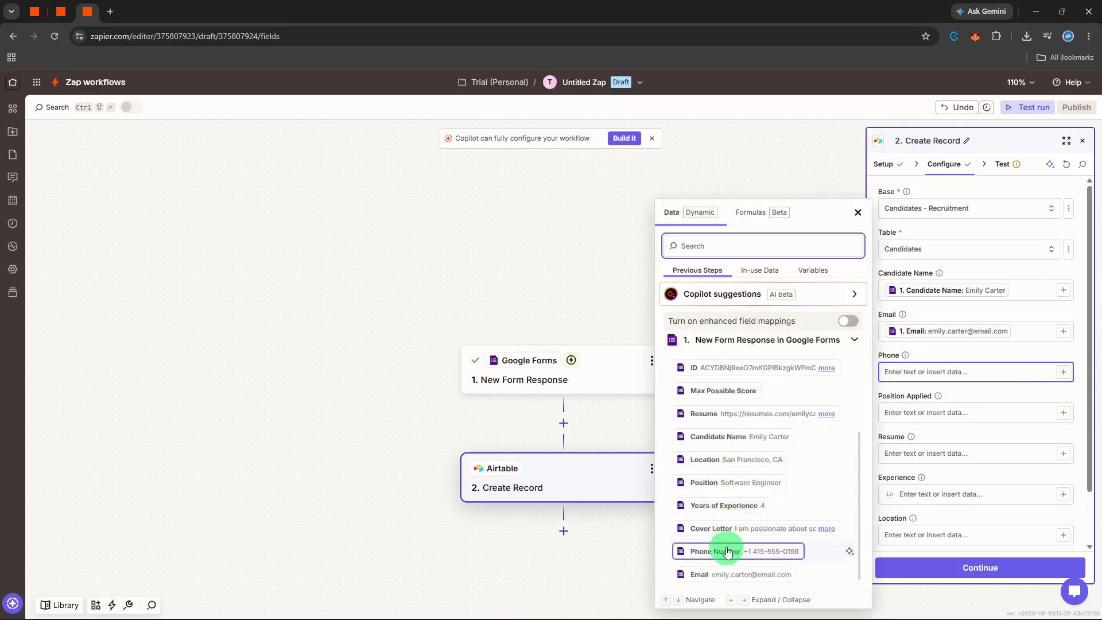
pyautogui.click(727, 551)
# Step: Map the Airtable Position Applied field to the form response's Position and the Resume field to its Resume answer
pyautogui.click(1067, 418)
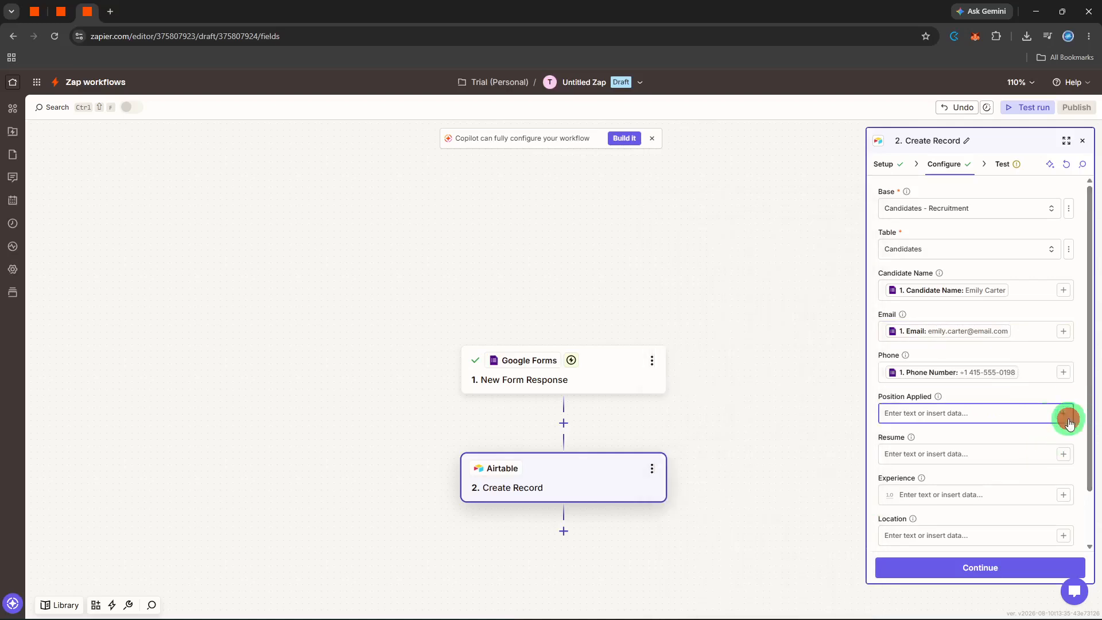
pyautogui.scroll(-5, 793, 496)
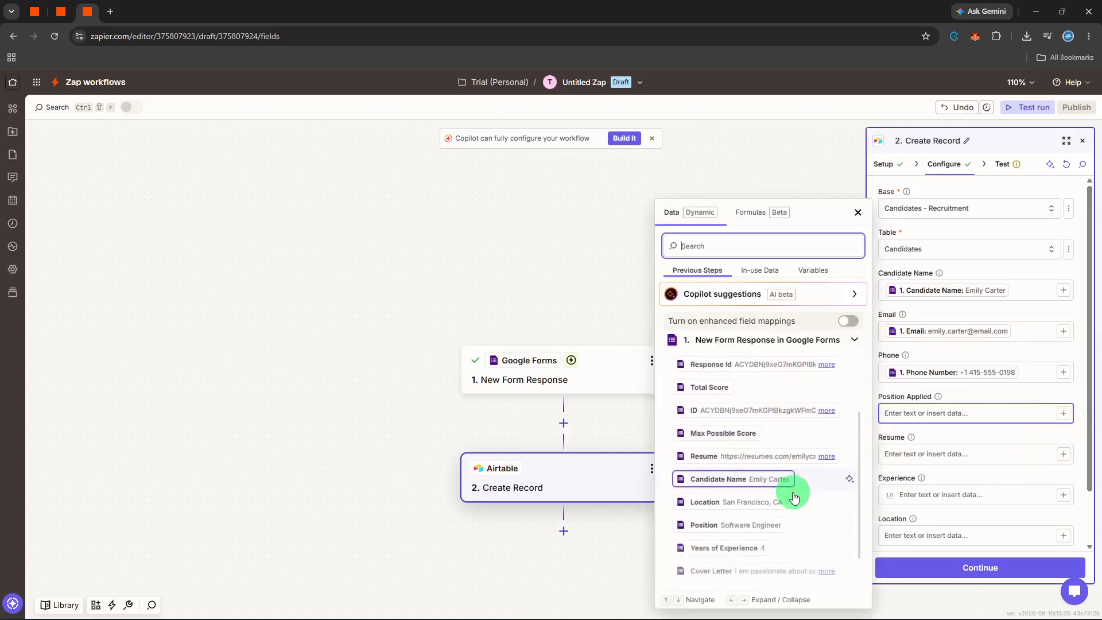
pyautogui.click(793, 491)
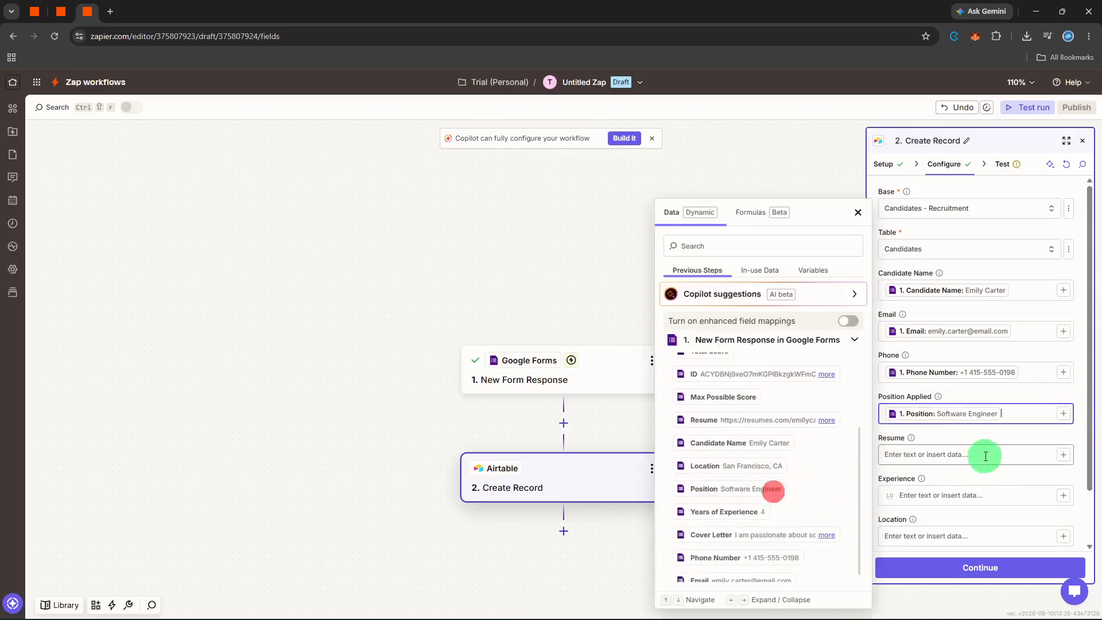
pyautogui.click(1062, 454)
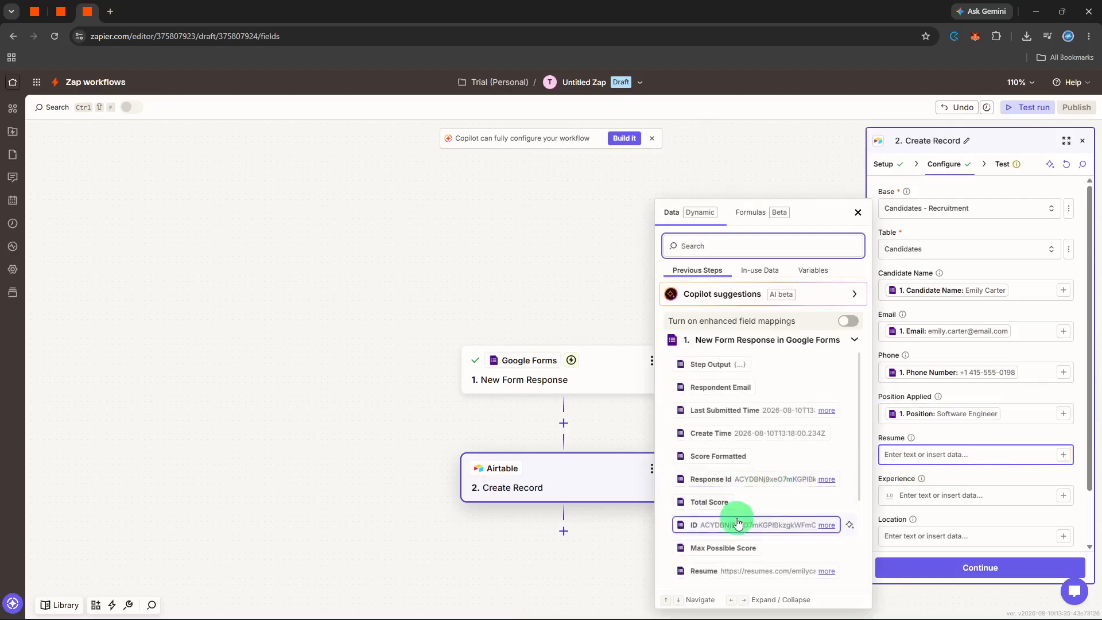
pyautogui.scroll(-2, 738, 523)
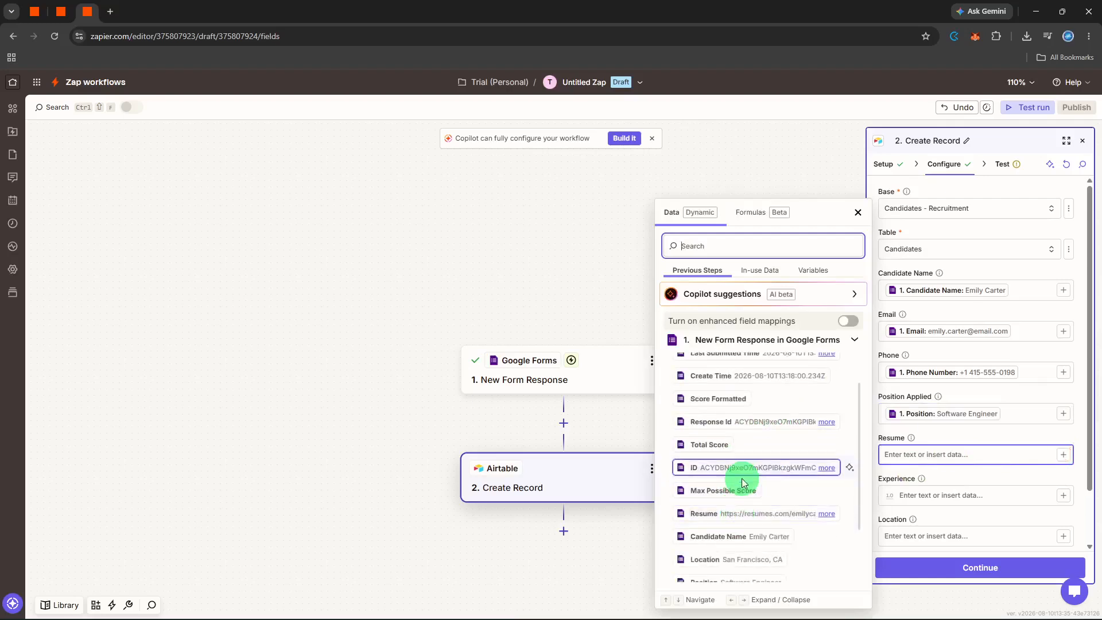
pyautogui.click(737, 519)
# Step: Map the Airtable Experience field to the form response's Years of Experience and the Location field to its Location
pyautogui.click(1063, 496)
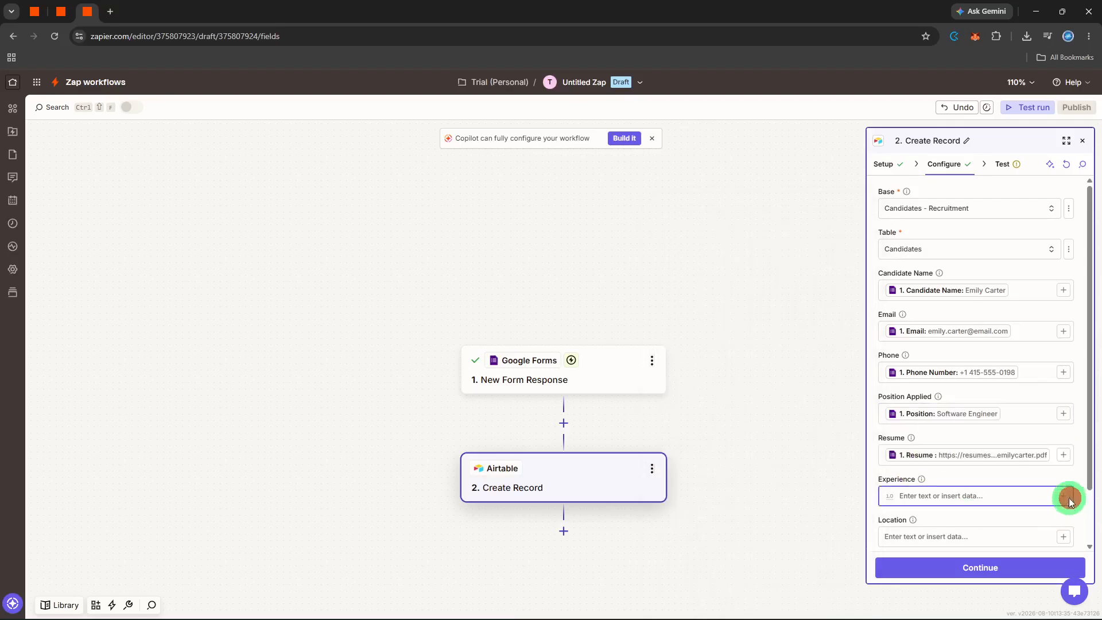
pyautogui.scroll(-4, 745, 488)
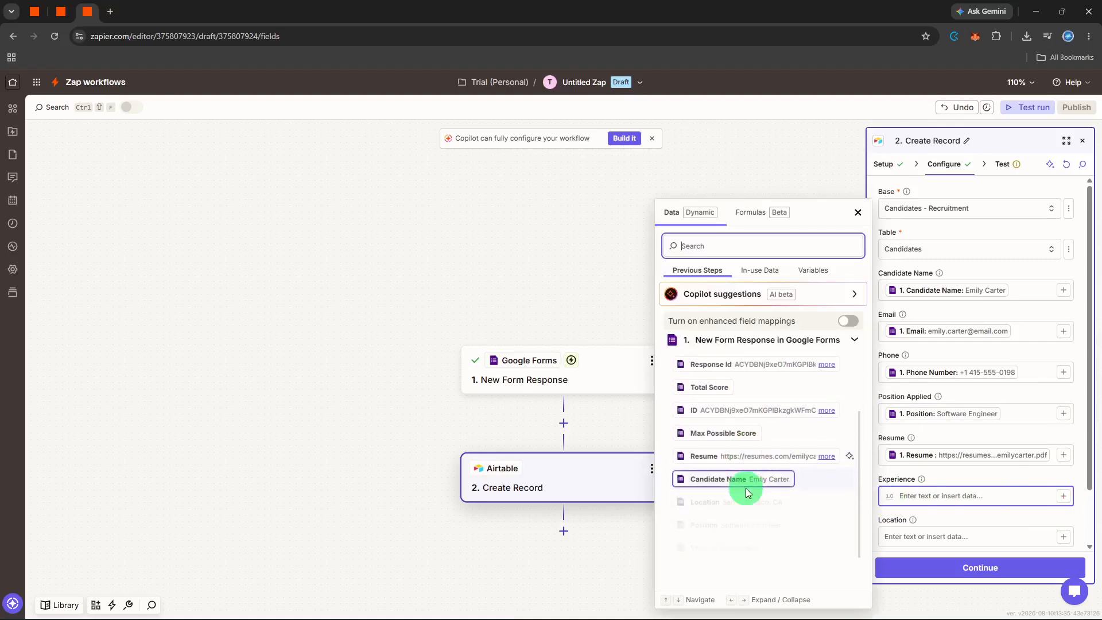
pyautogui.click(733, 547)
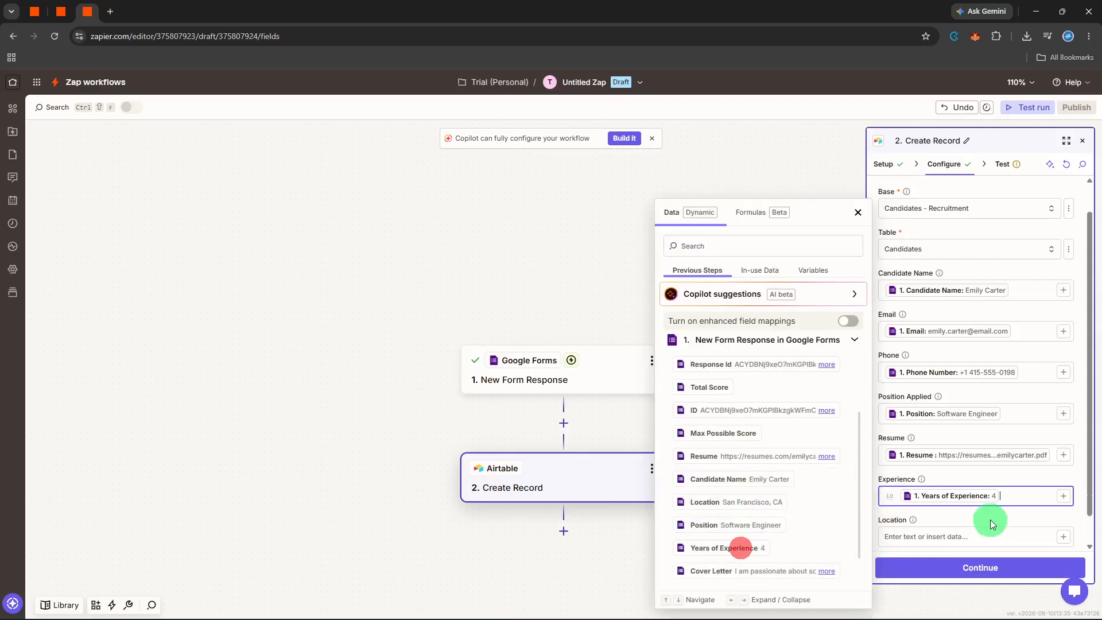
pyautogui.scroll(-1, 1033, 514)
pyautogui.click(1063, 479)
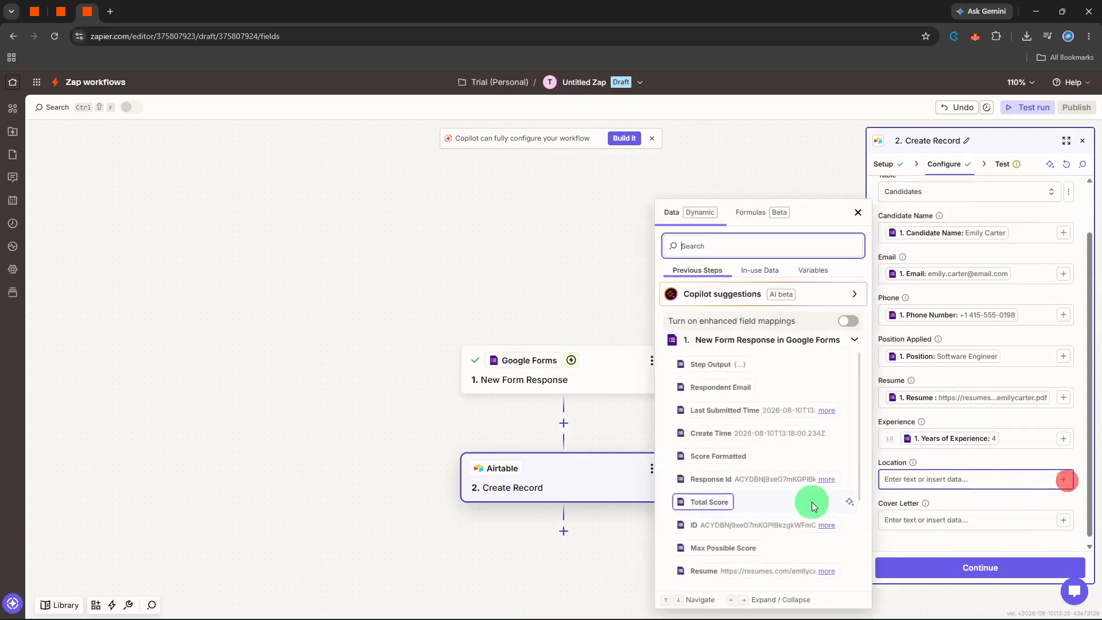
pyautogui.scroll(-4, 808, 502)
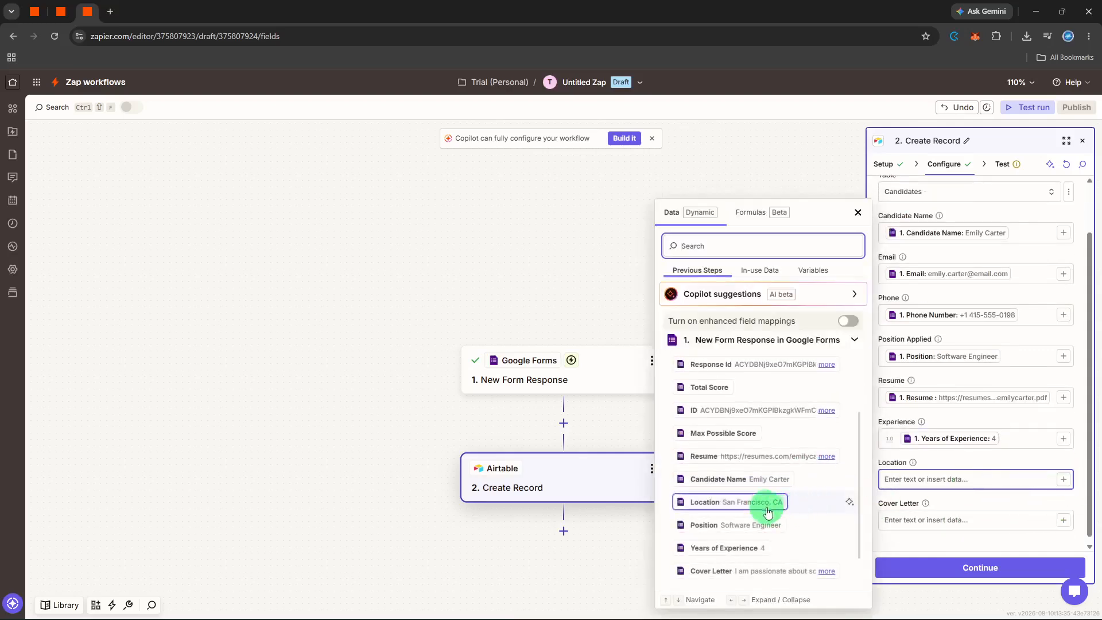
pyautogui.click(765, 505)
# Step: Map the Airtable Cover Letter field to the form response's Cover Letter
pyautogui.click(1063, 521)
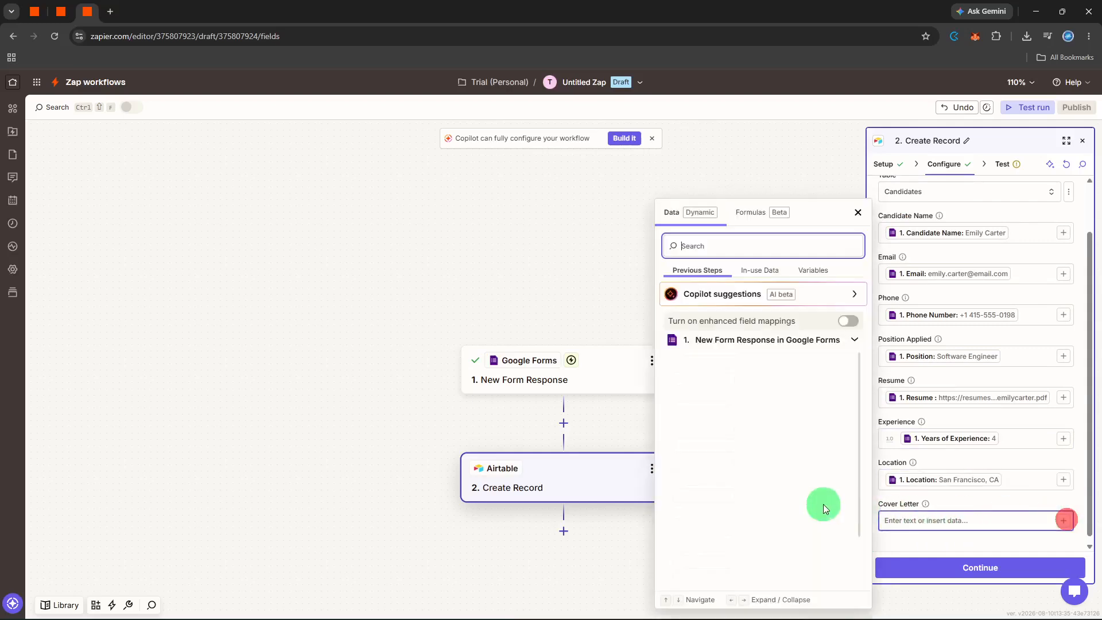
pyautogui.scroll(-5, 791, 500)
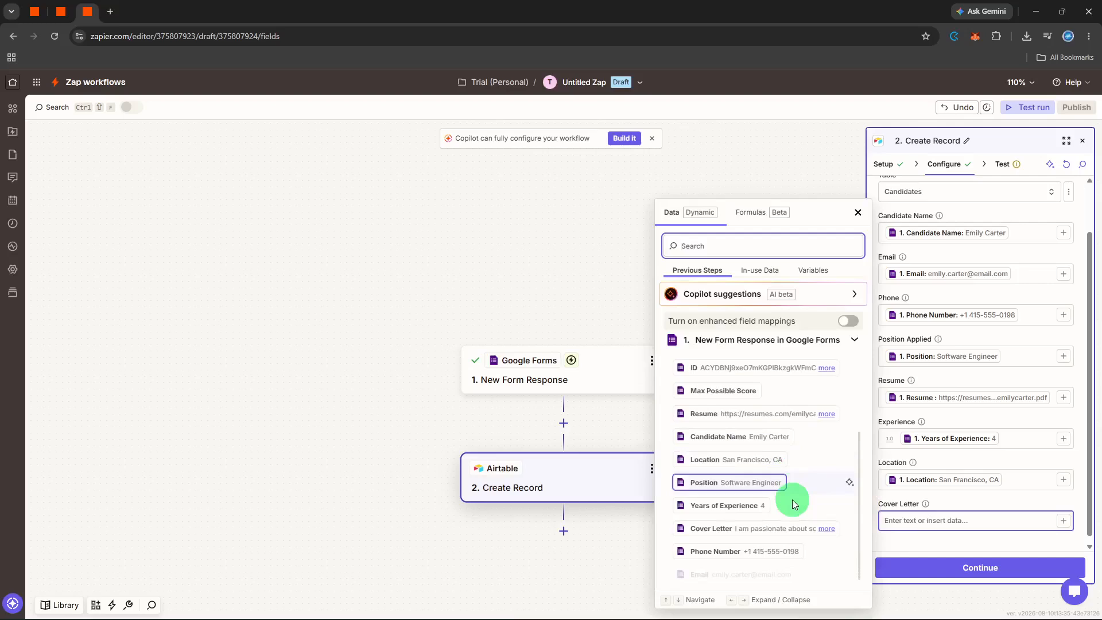
pyautogui.click(764, 528)
# Step: Test the Create Record step by sending the sample record to Airtable, review the returned data and close the step
pyautogui.click(935, 567)
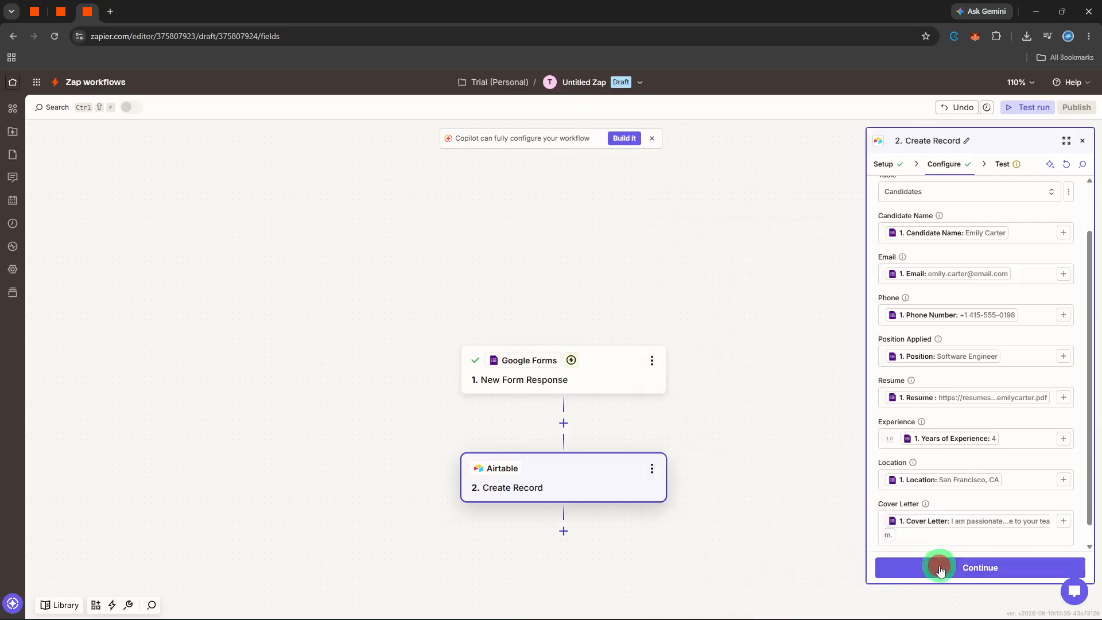
pyautogui.click(1022, 569)
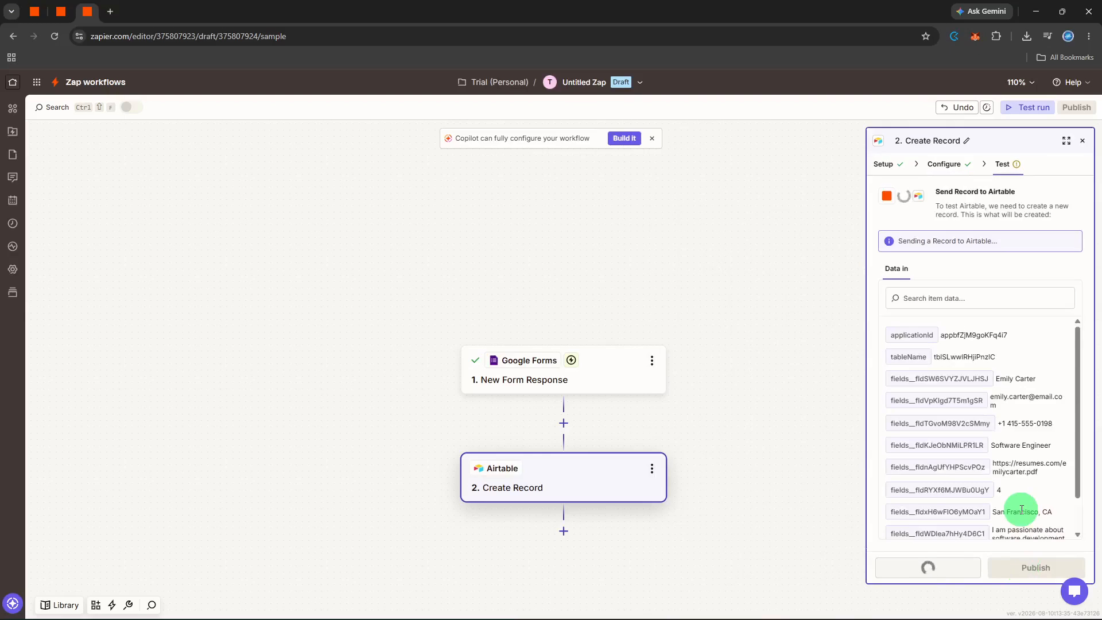
pyautogui.scroll(-2, 1020, 505)
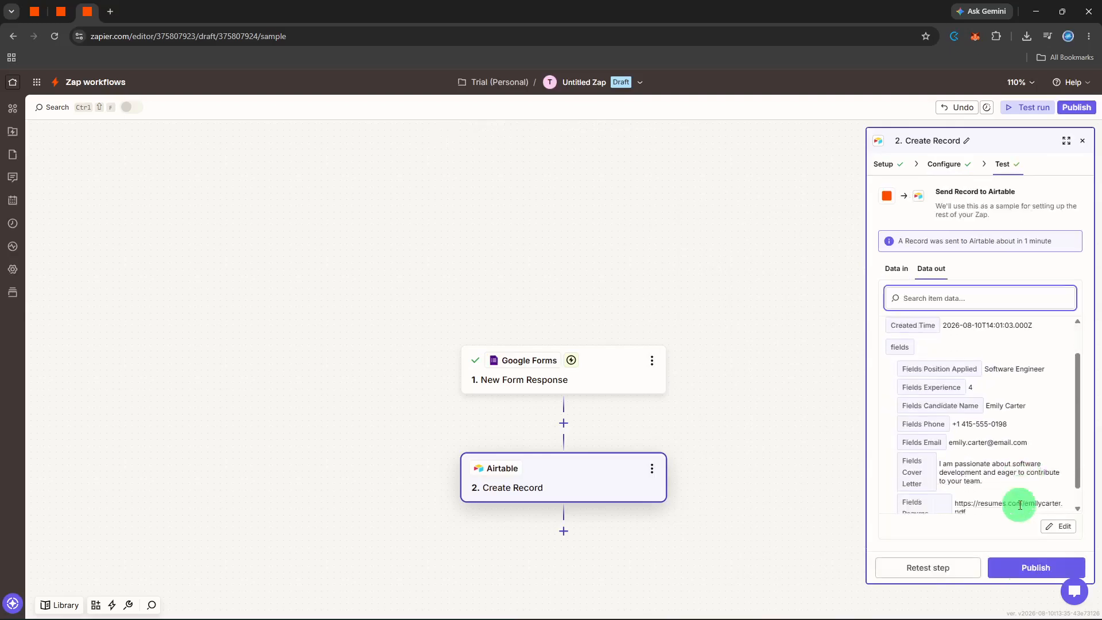
pyautogui.click(1081, 143)
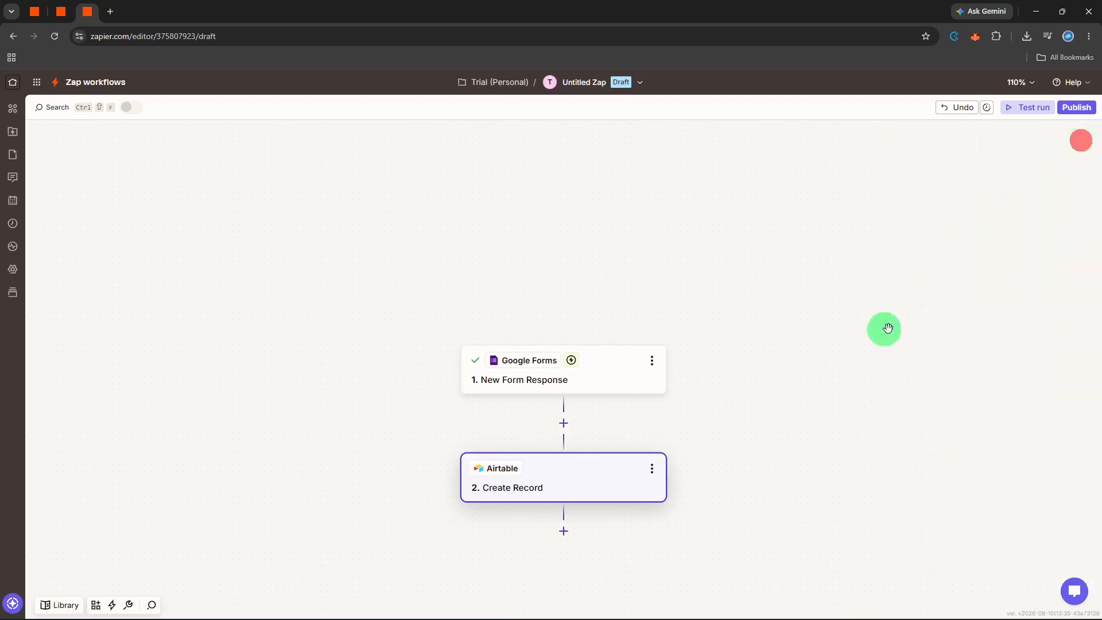
# Step: Add a Slack action with the Send Channel Message event after the Airtable step and proceed to its configuration
pyautogui.click(571, 536)
pyautogui.click(531, 431)
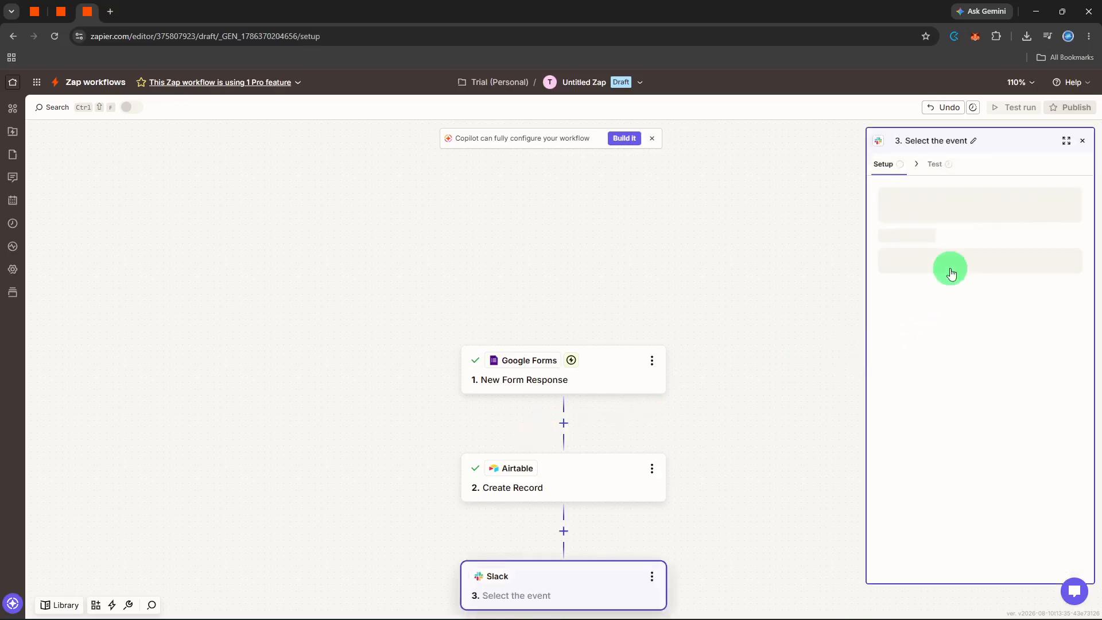
pyautogui.click(950, 268)
pyautogui.write('se')
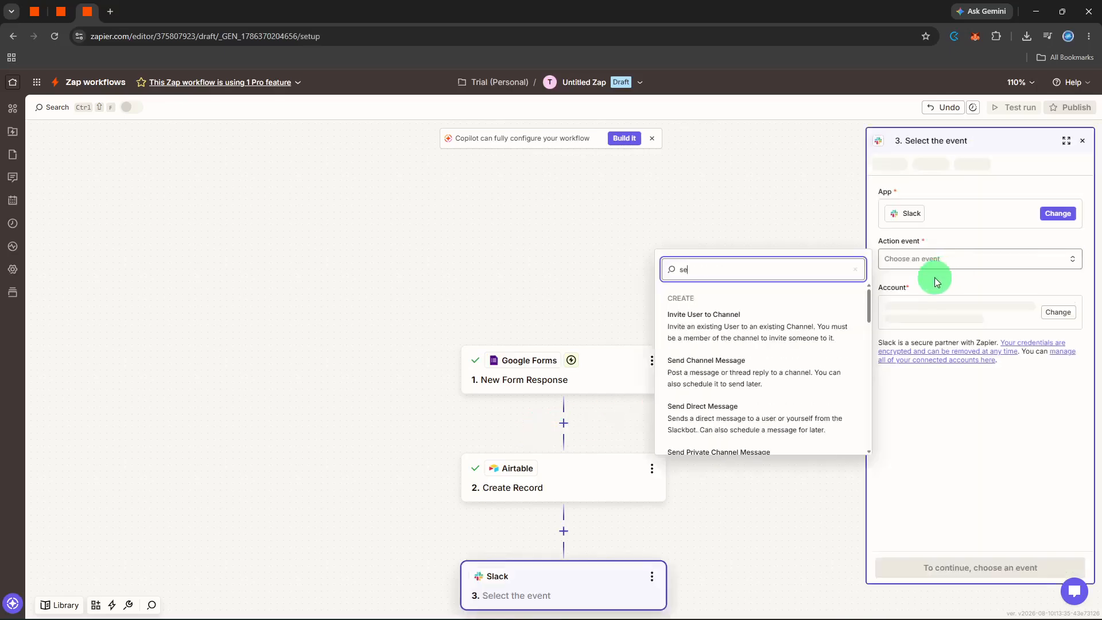
pyautogui.click(759, 411)
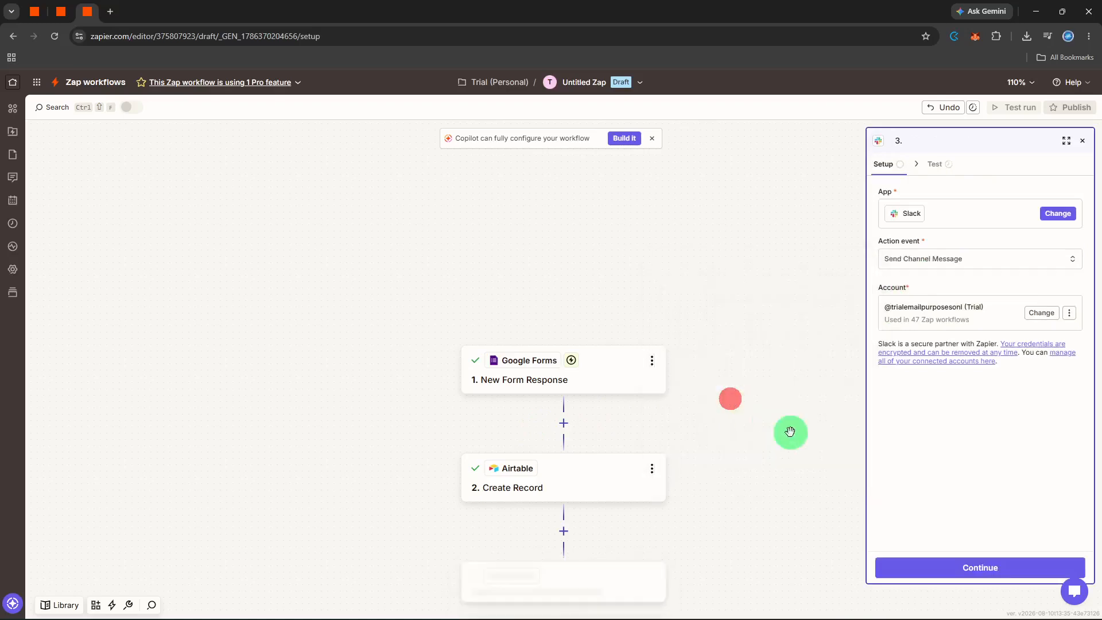
pyautogui.click(930, 577)
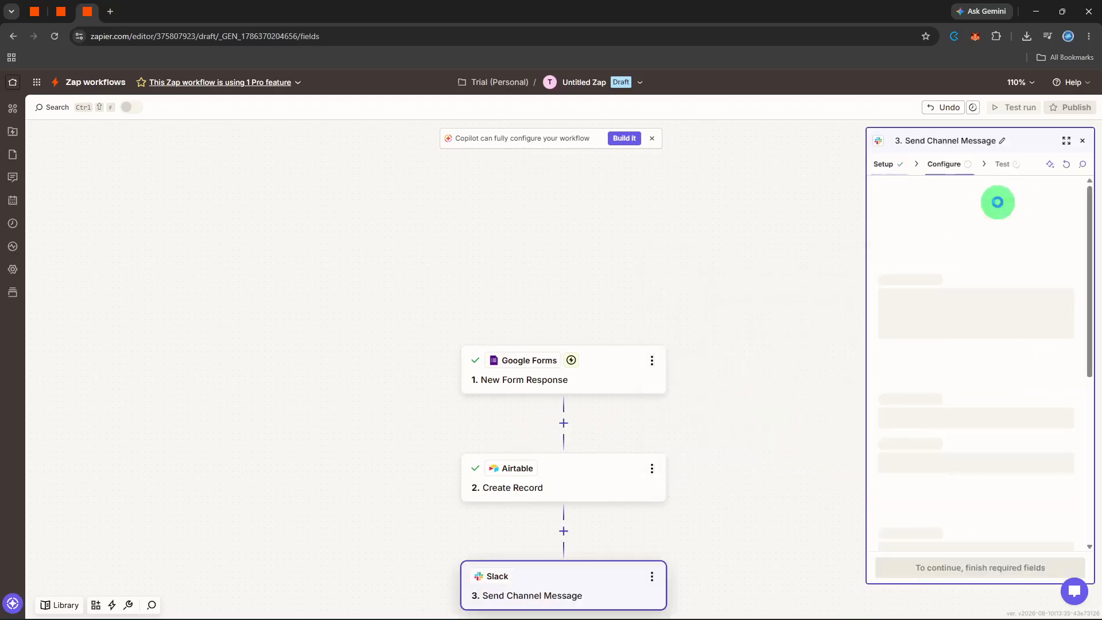
# Step: Set the Slack channel to recruitment and begin the message text with the line "New candidate application"
pyautogui.click(991, 207)
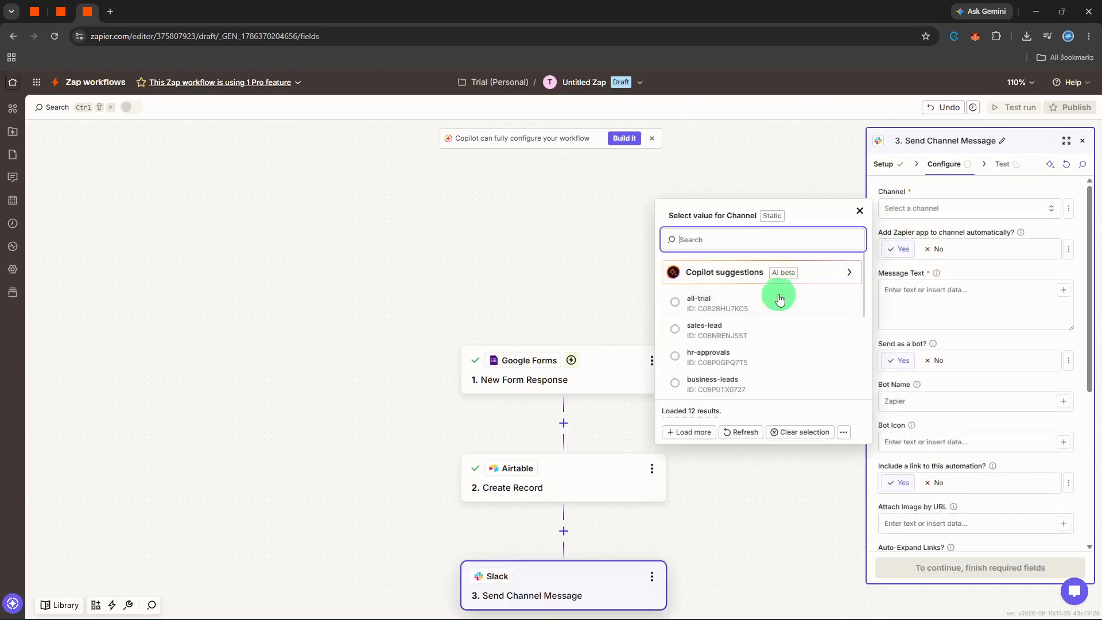
pyautogui.scroll(-5, 775, 304)
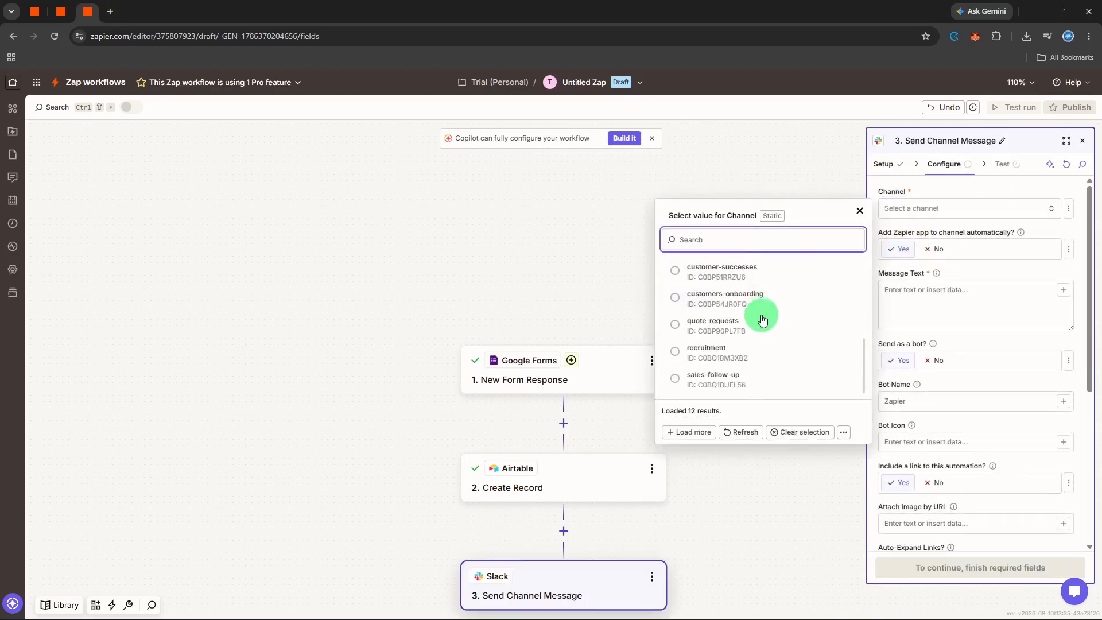
pyautogui.click(739, 347)
pyautogui.click(941, 319)
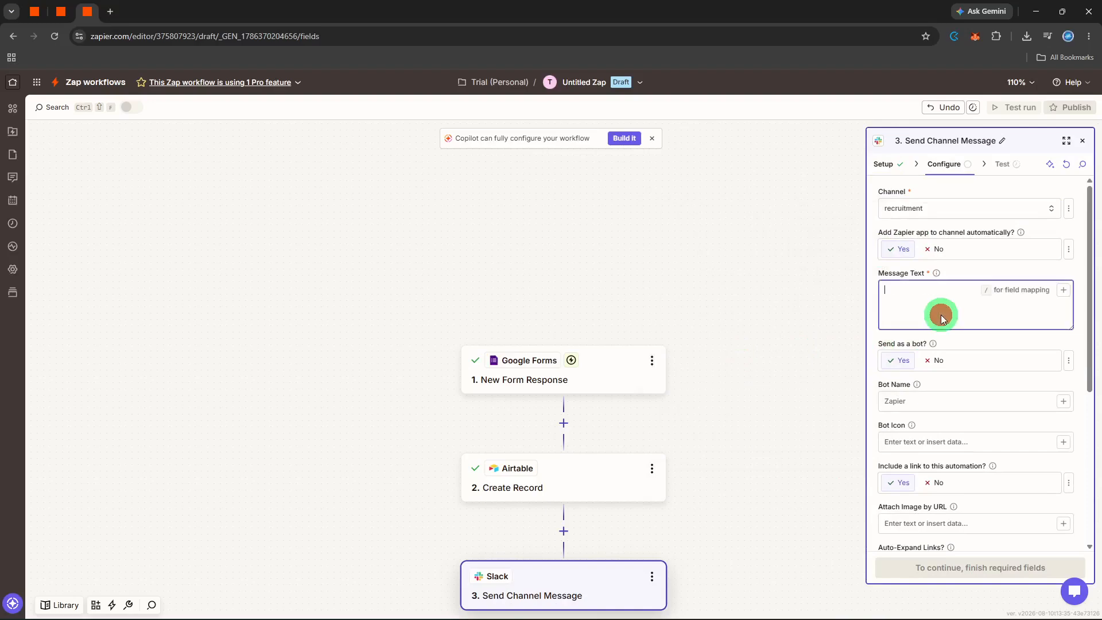
pyautogui.write('New candidate application')
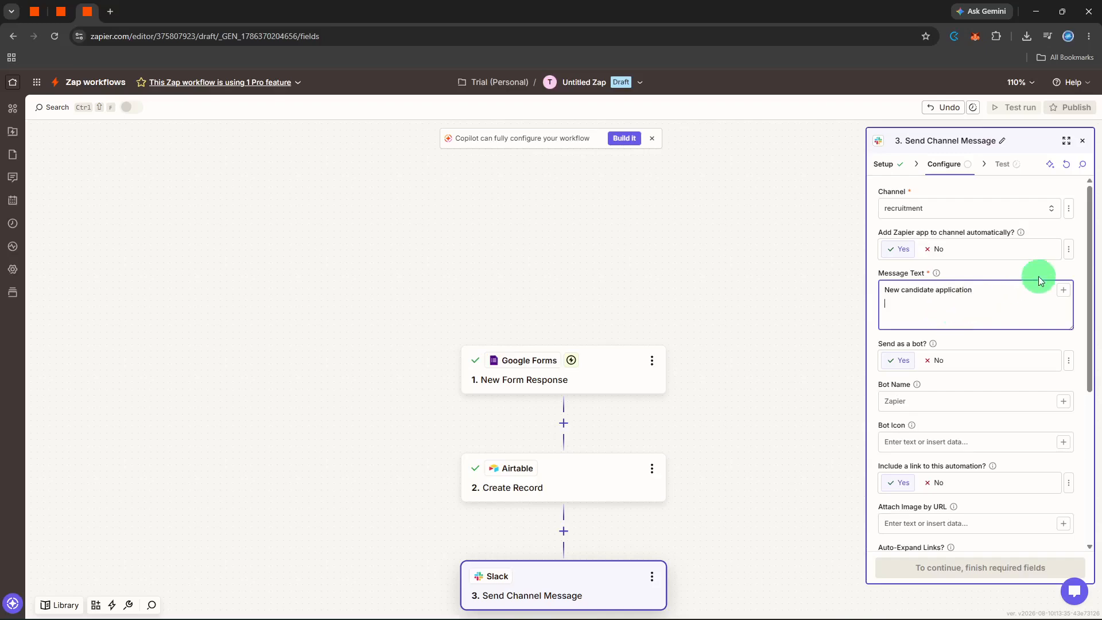
# Step: Insert the form response's Candidate Name, Location and Position on separate lines of the Slack message, followed by Years of Experience twice on one line
pyautogui.click(1058, 292)
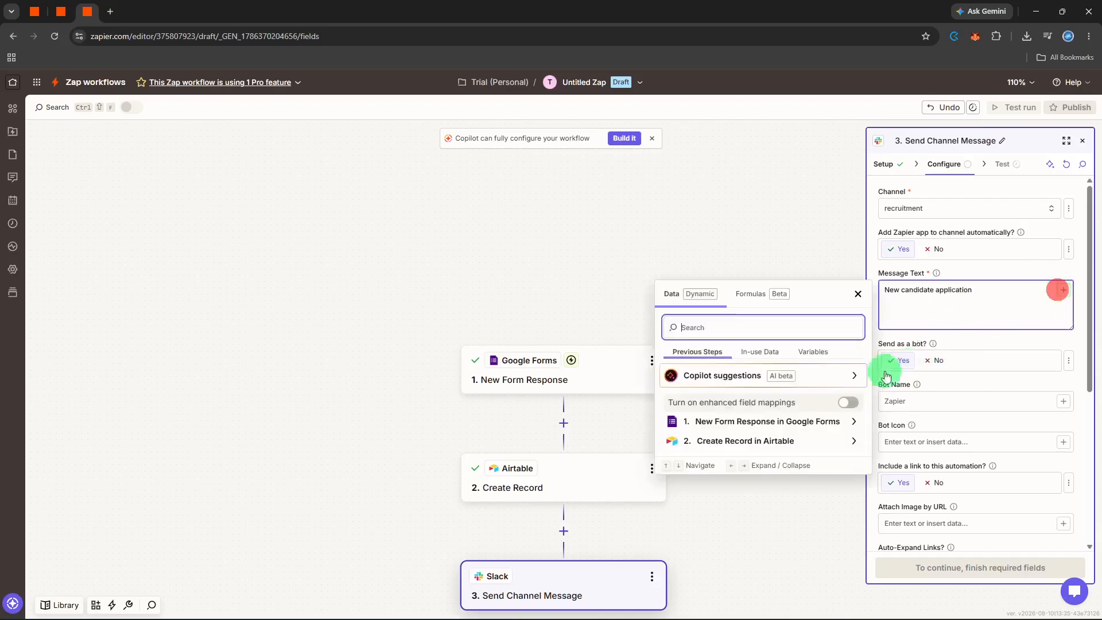
pyautogui.click(781, 423)
pyautogui.scroll(-3, 737, 476)
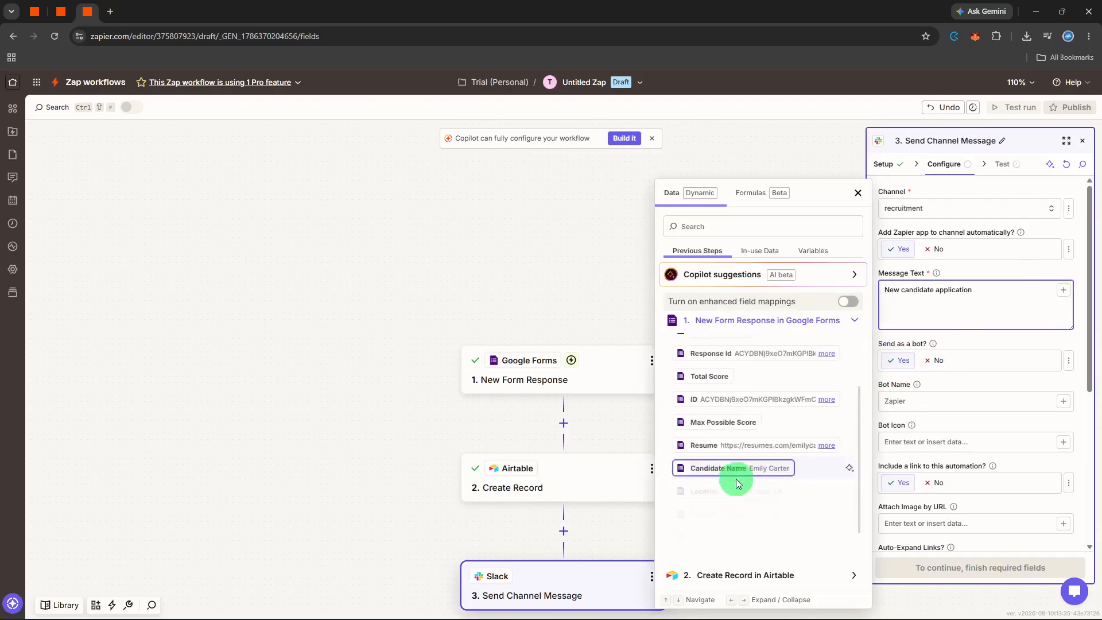
pyautogui.click(754, 450)
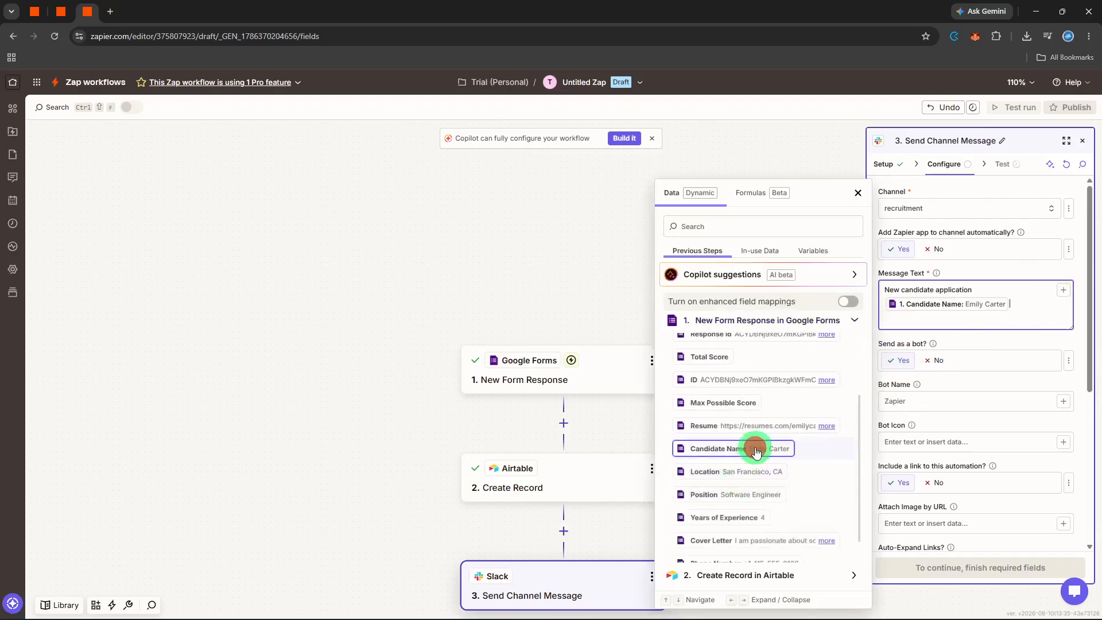
pyautogui.click(755, 477)
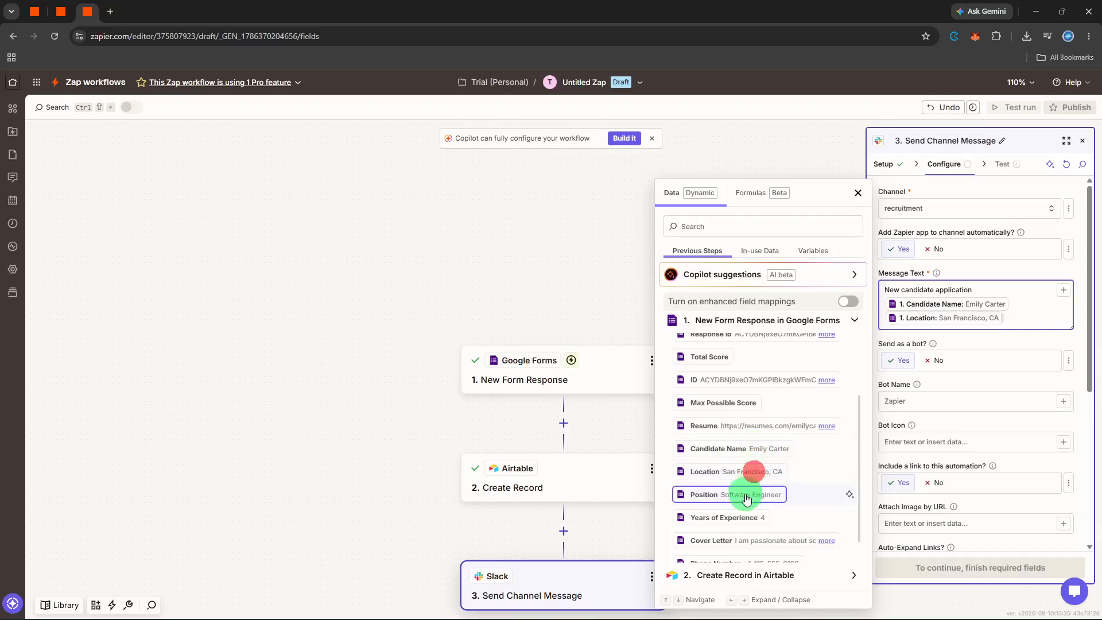
pyautogui.click(746, 494)
pyautogui.doubleClick(739, 525)
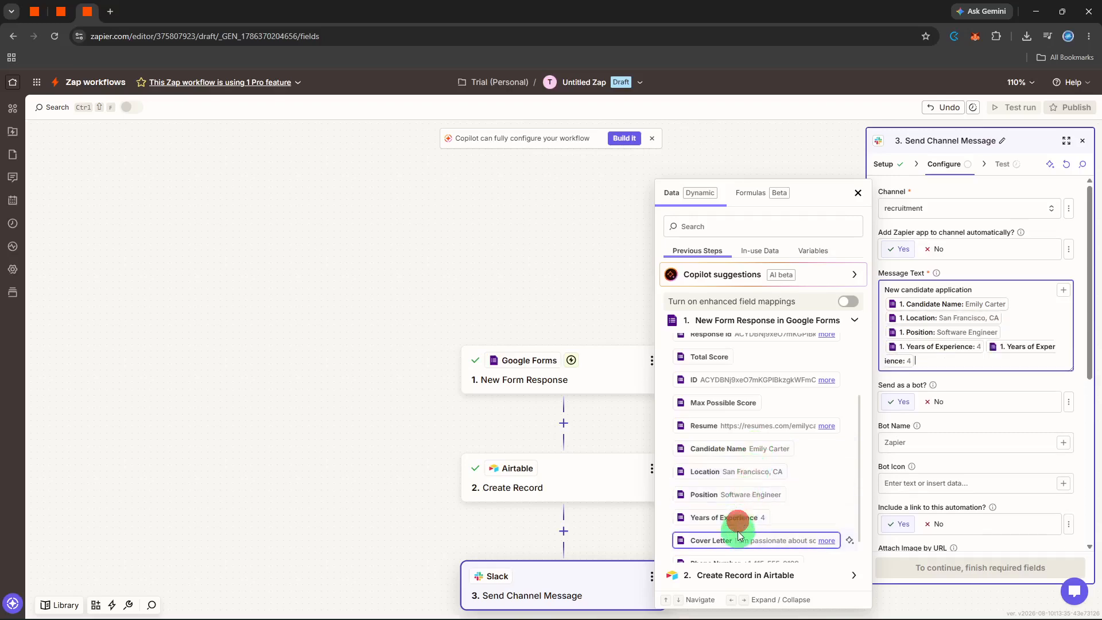
# Step: Add the form response's Phone Number and Email on separate new lines at the end of the Slack message
pyautogui.scroll(-1, 743, 523)
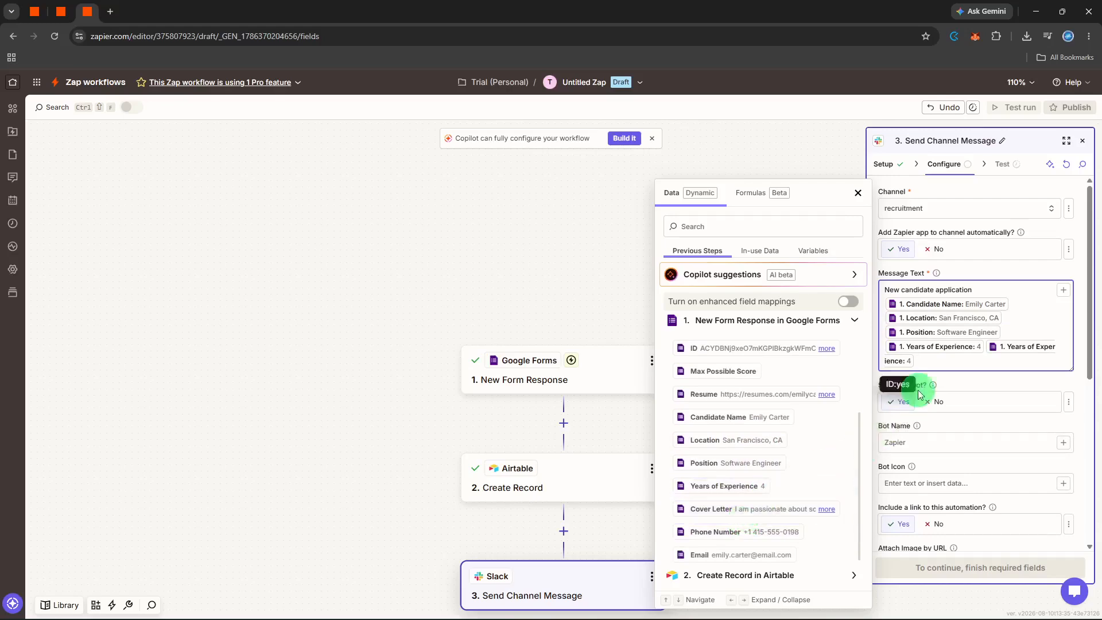
pyautogui.click(934, 362)
pyautogui.press('Return')
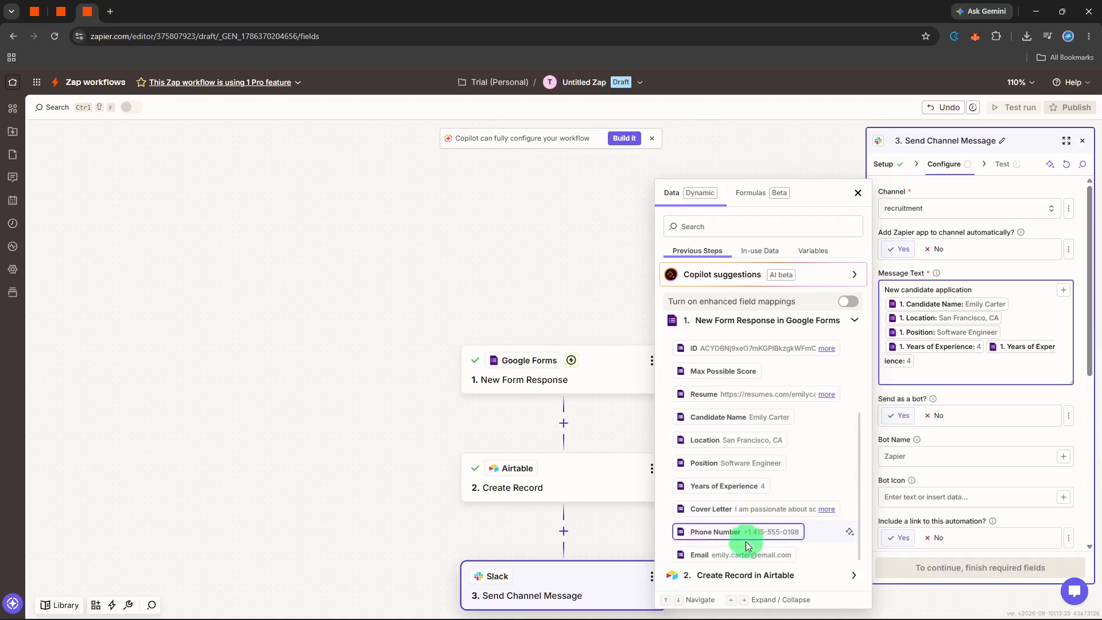
pyautogui.click(743, 534)
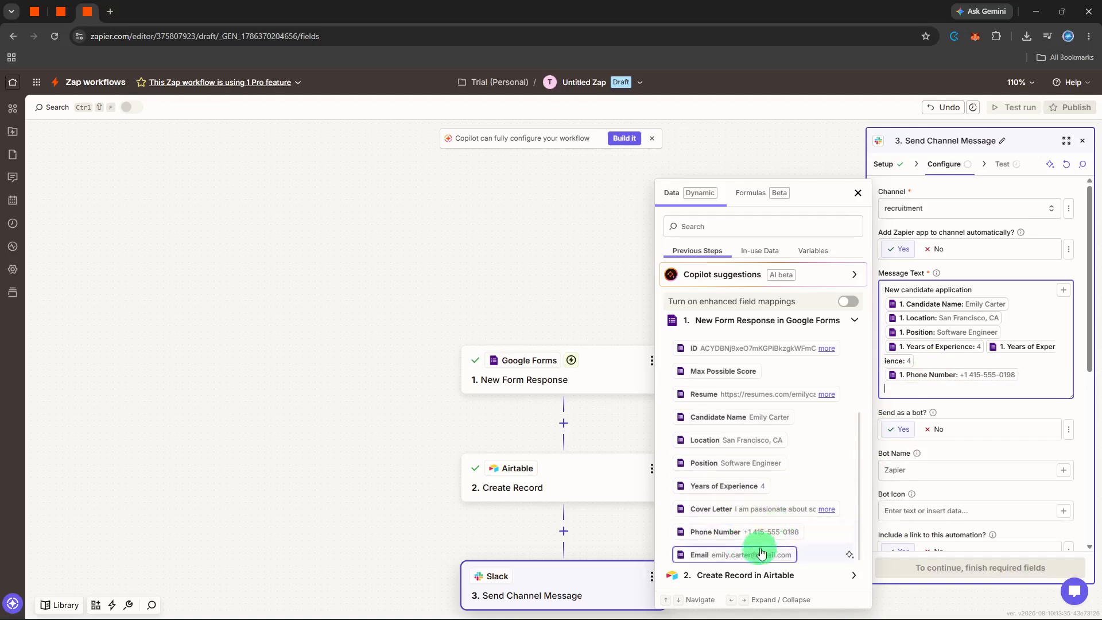
pyautogui.click(759, 554)
pyautogui.click(955, 464)
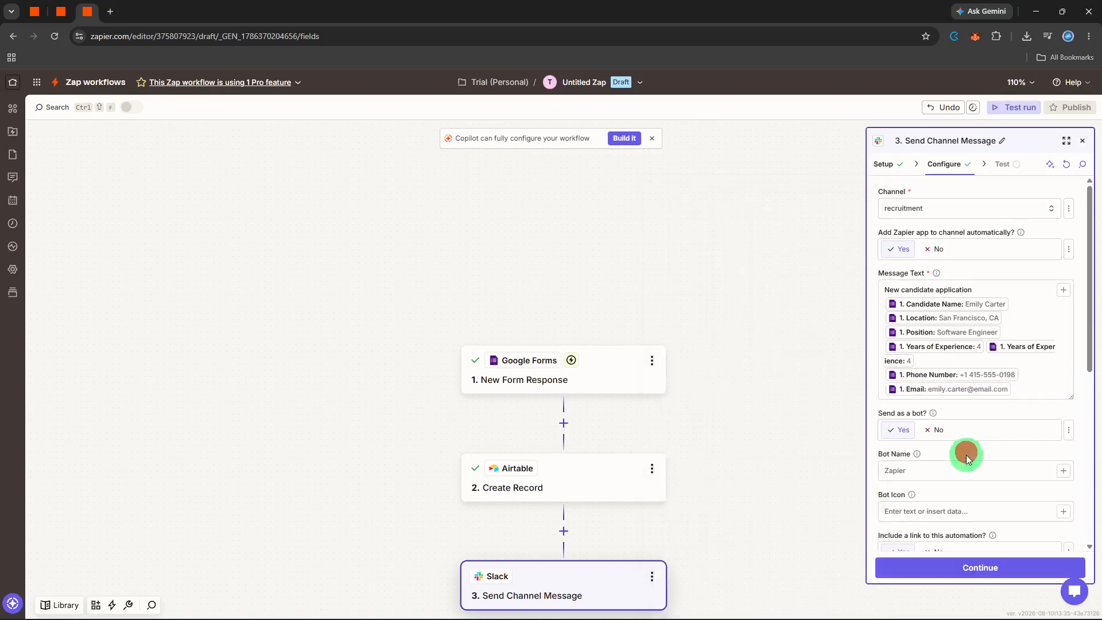
# Step: Test the Slack step by sending the sample message, review the returned data and close the step
pyautogui.click(968, 568)
pyautogui.click(1036, 567)
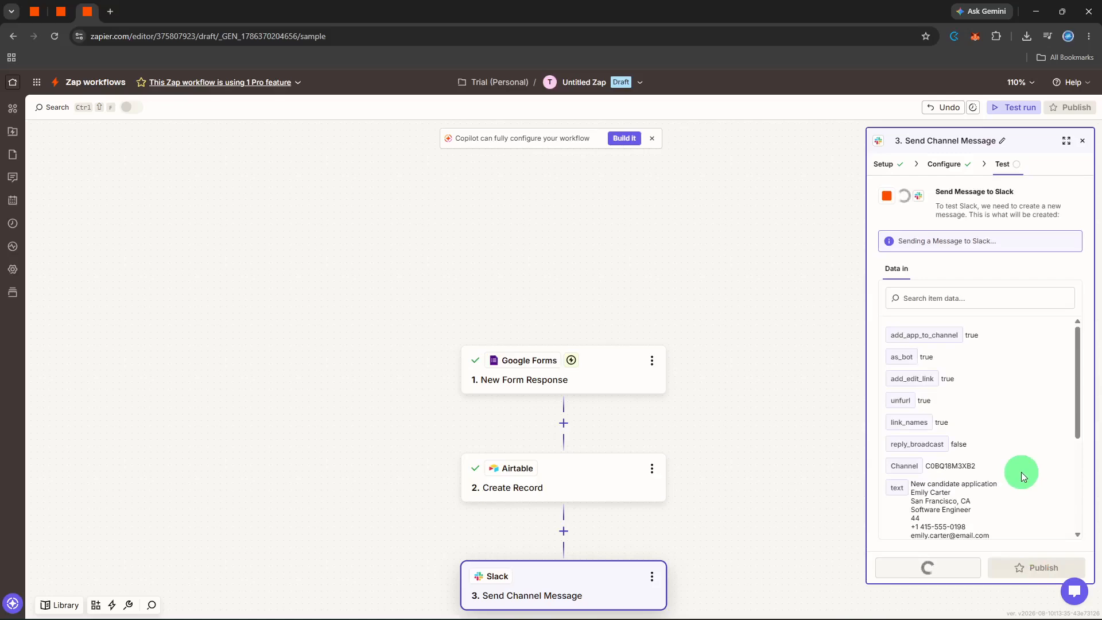
pyautogui.scroll(-11, 1021, 472)
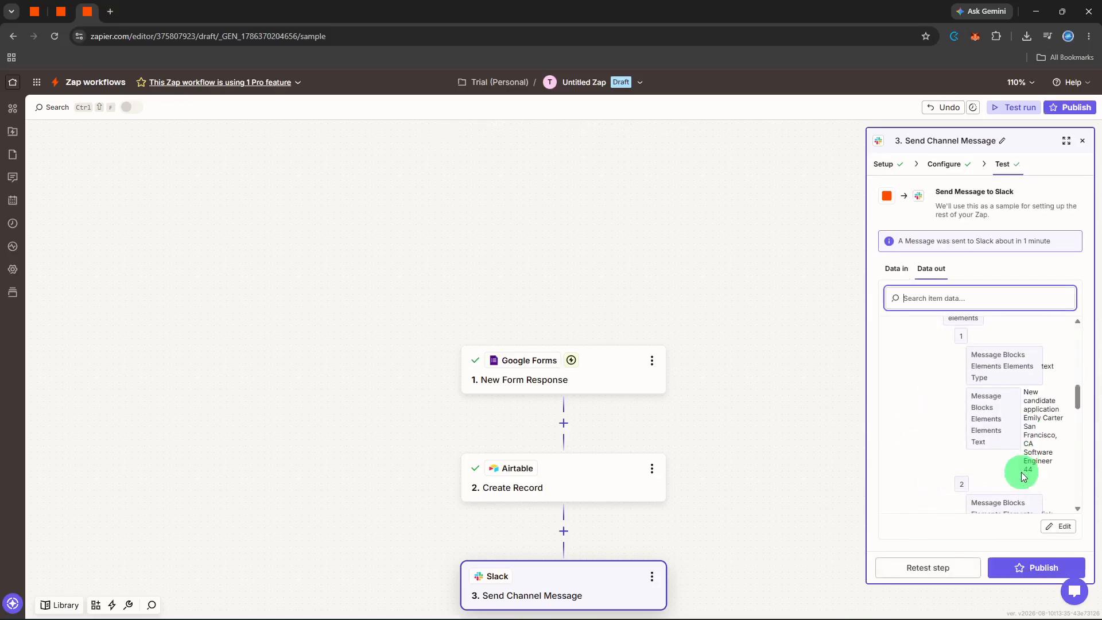
pyautogui.scroll(-10, 1021, 472)
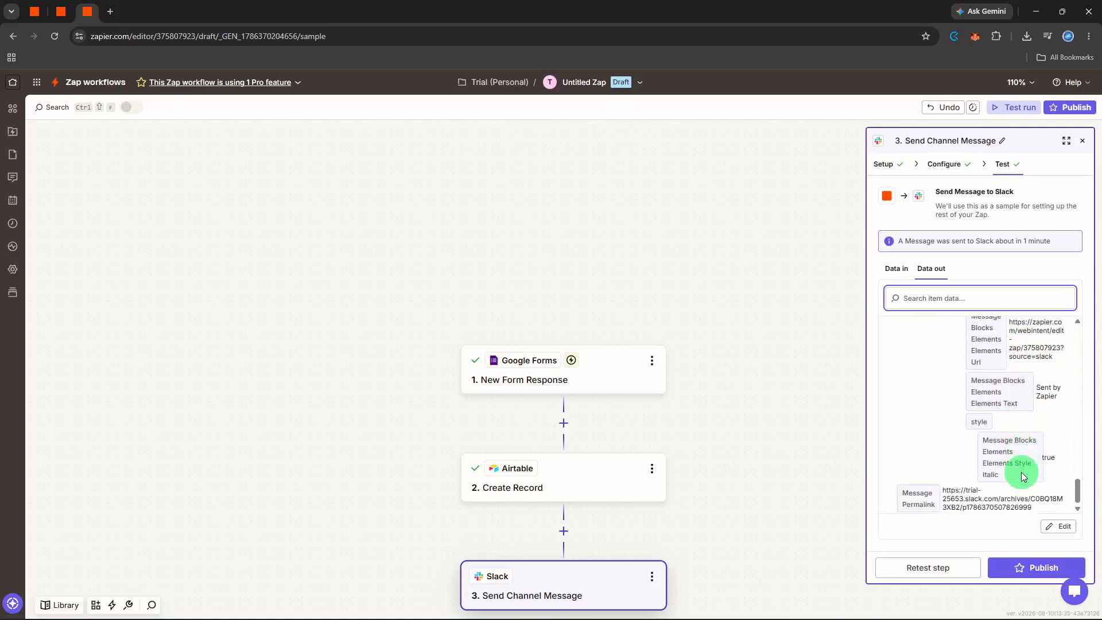
pyautogui.click(1086, 140)
pyautogui.click(1037, 253)
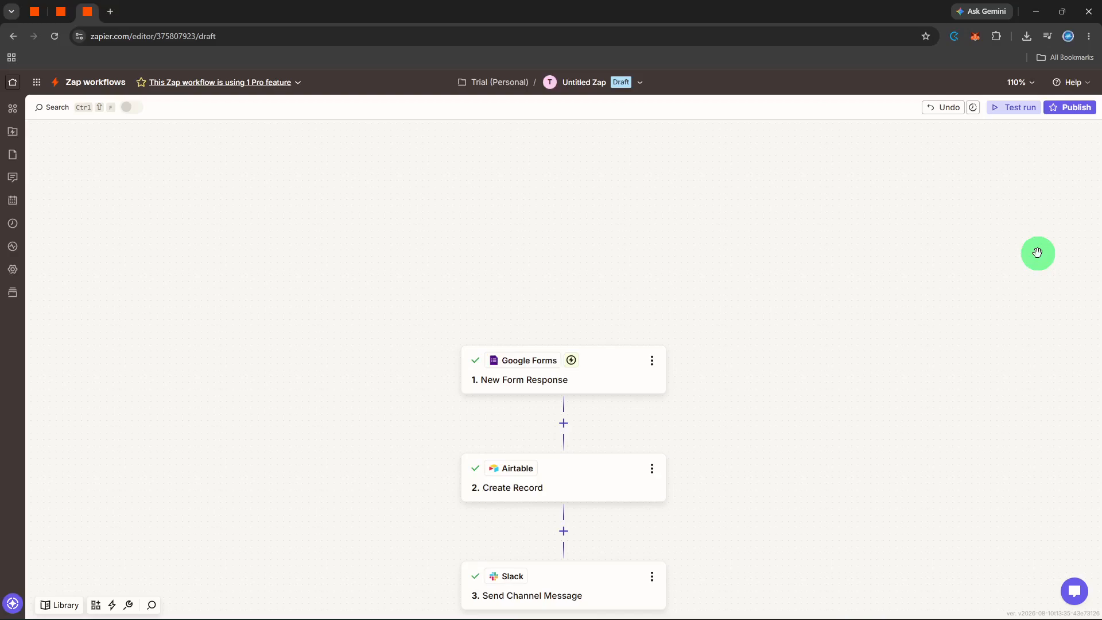
# Step: Rename the Zap to "multi-step recruitment"
pyautogui.click(588, 83)
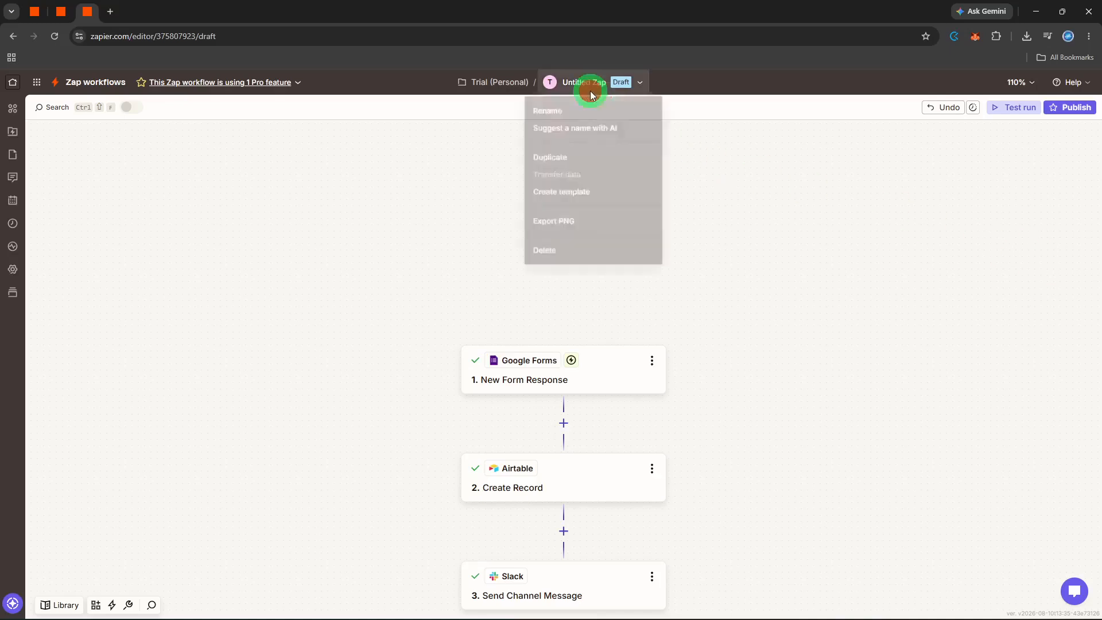
pyautogui.click(581, 112)
pyautogui.press('BackSpace')
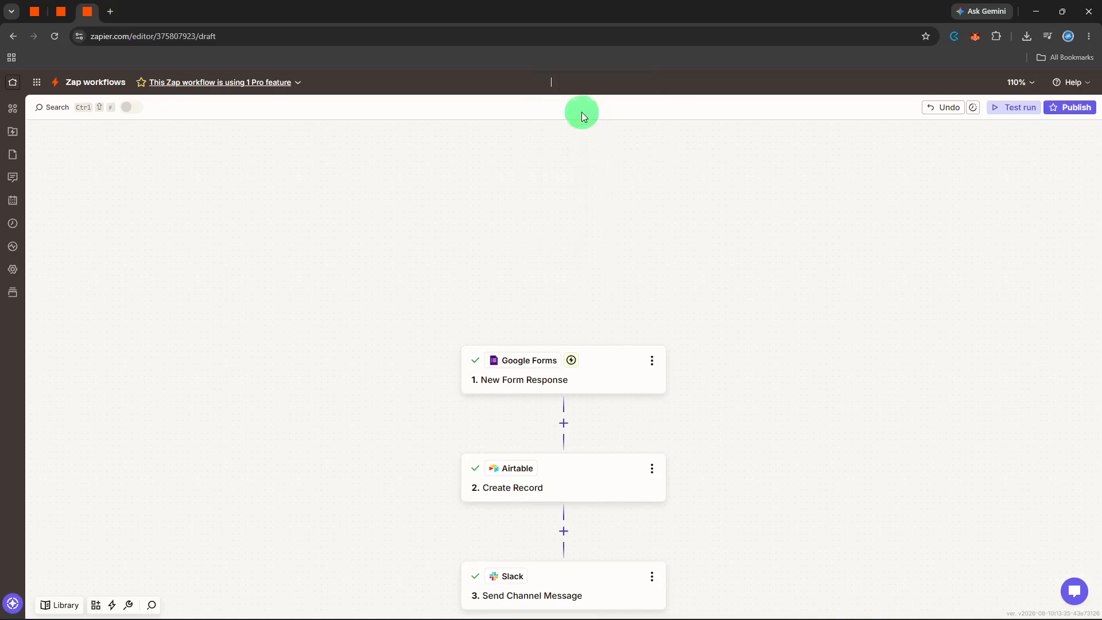
pyautogui.write('multi-step recruitment')
pyautogui.press('Return')
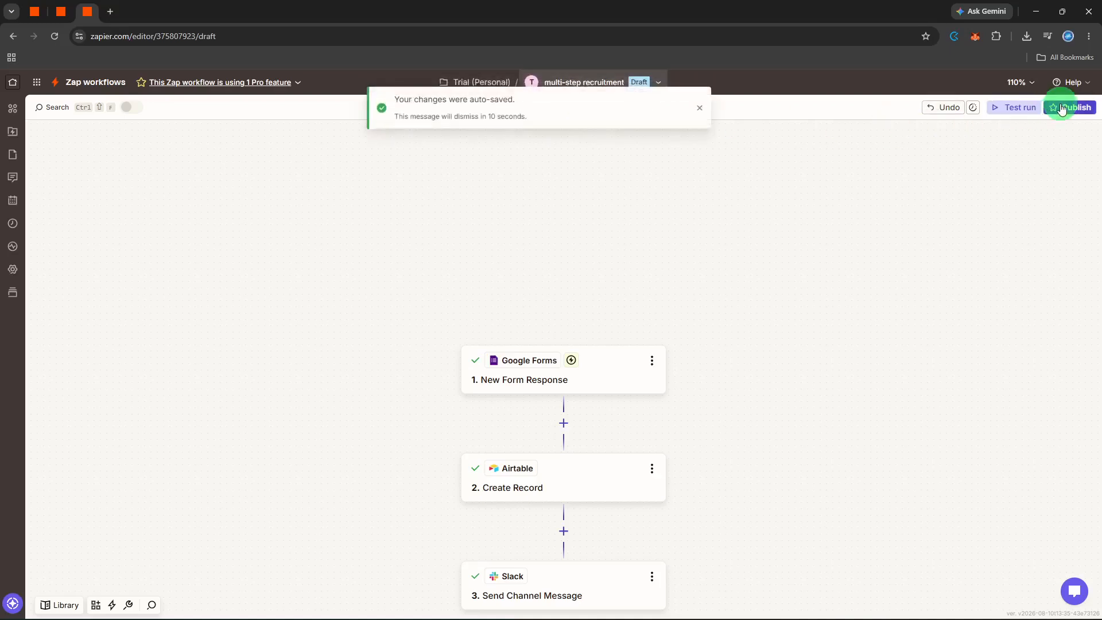